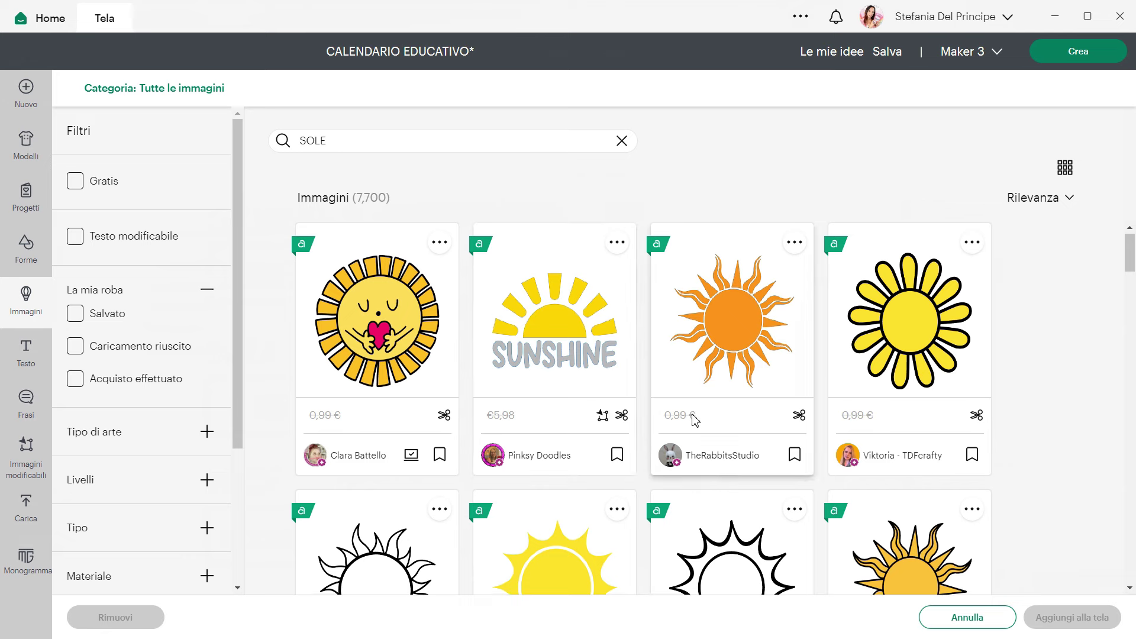
Step: Browse the SOLE image results and select the smiling sun holding a heart
scroll(693, 419, "up", 2)
scroll(692, 418, "down", 6)
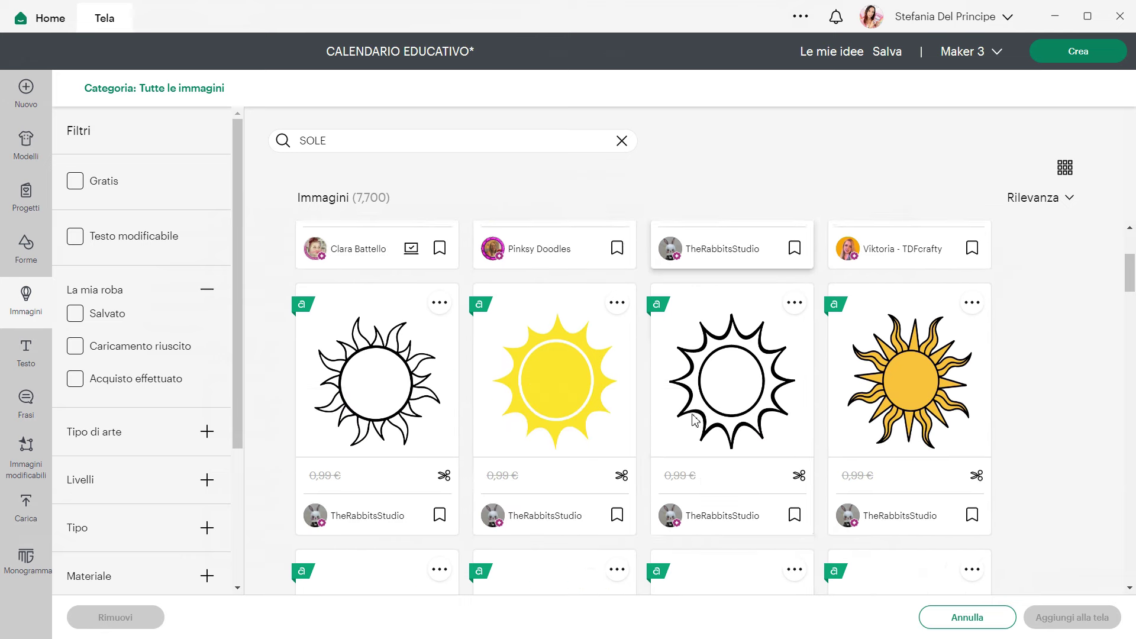
scroll(694, 418, "up", 6)
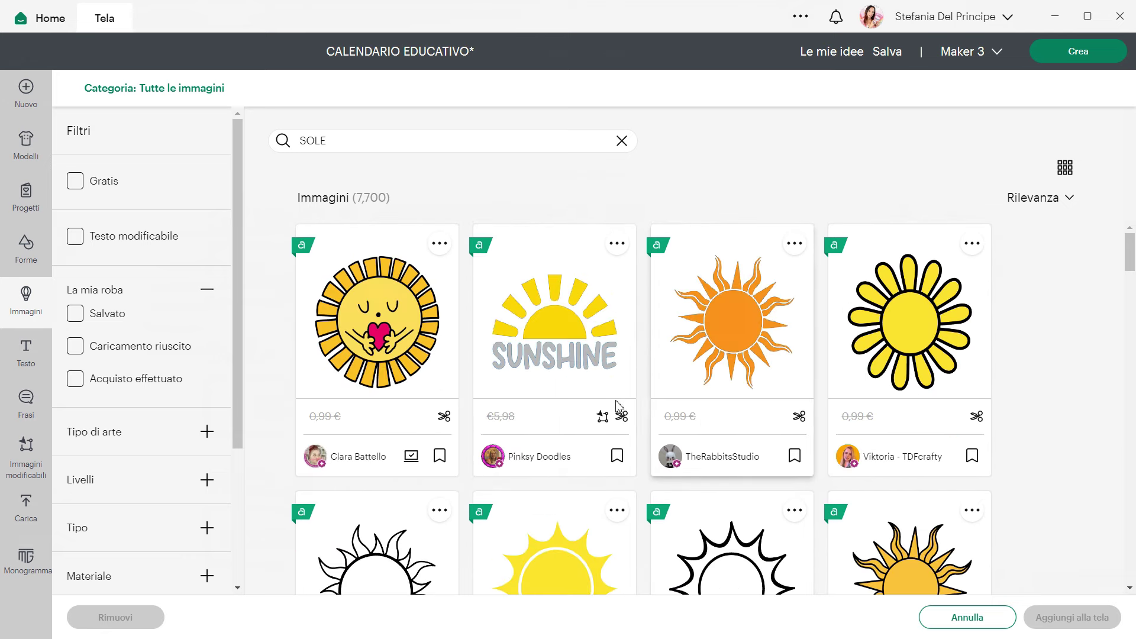
left_click(417, 378)
Step: Search the images for PIOGGIA, select the grey cloud with blue drops, and add it to the canvas together with the sun
left_click(350, 139)
type("PIOGGIA")
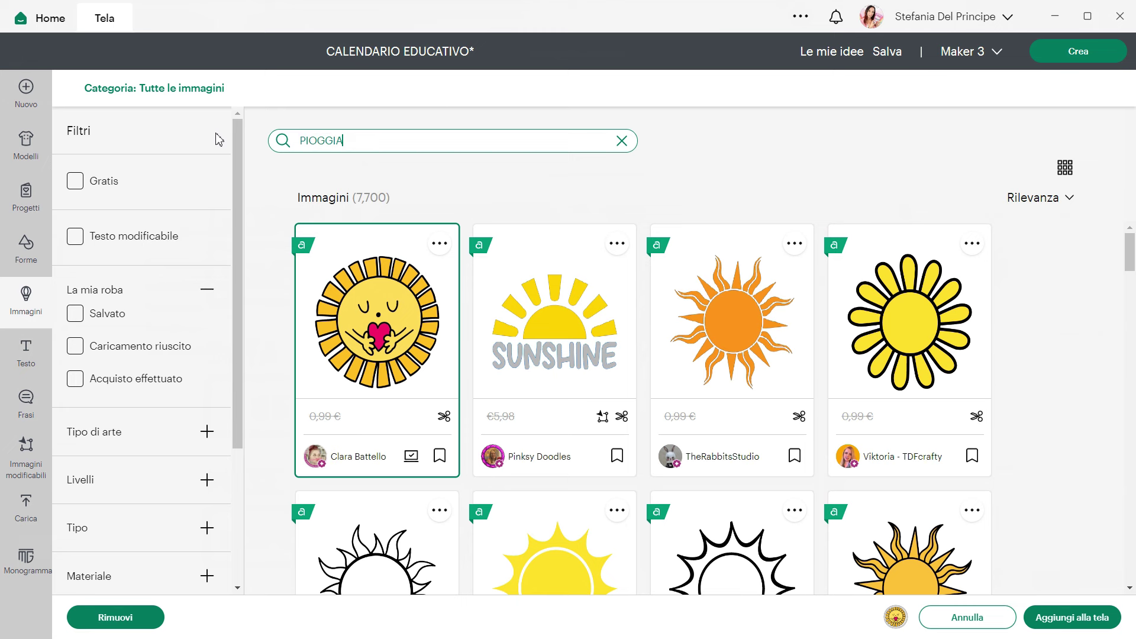
key("Return")
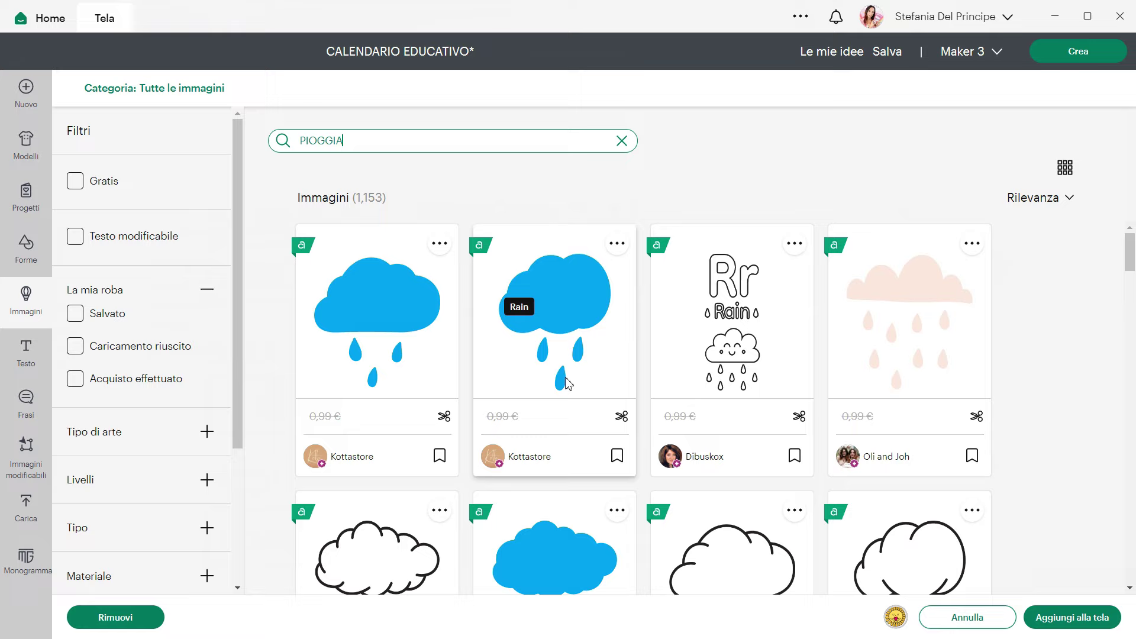
scroll(566, 382, "down", 10)
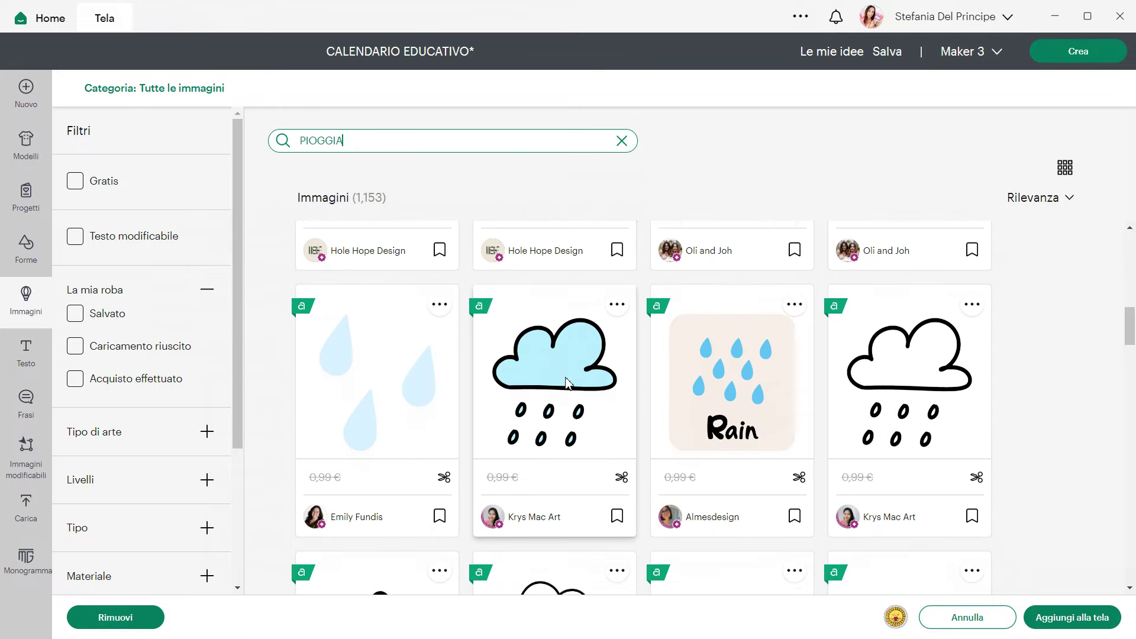
scroll(567, 382, "down", 6)
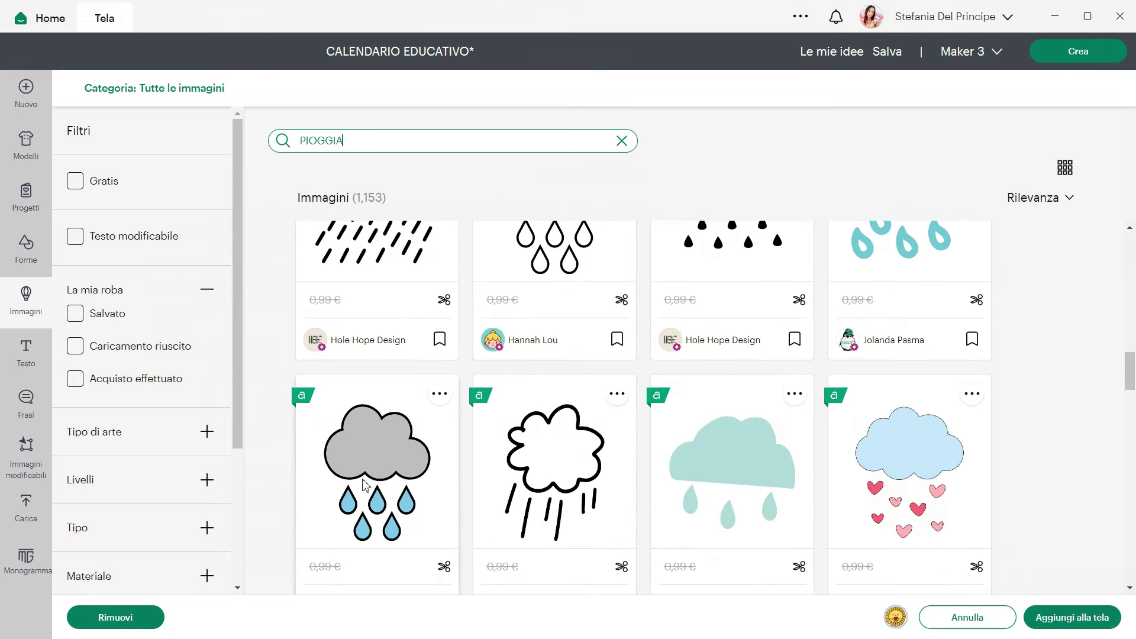
left_click(365, 485)
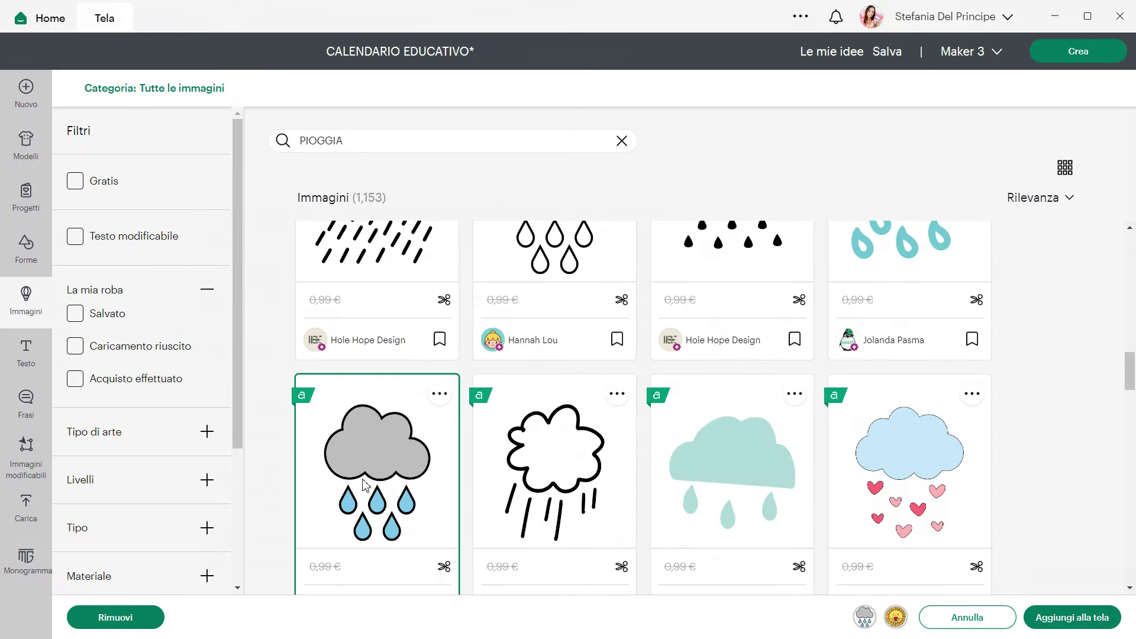
left_click(1068, 619)
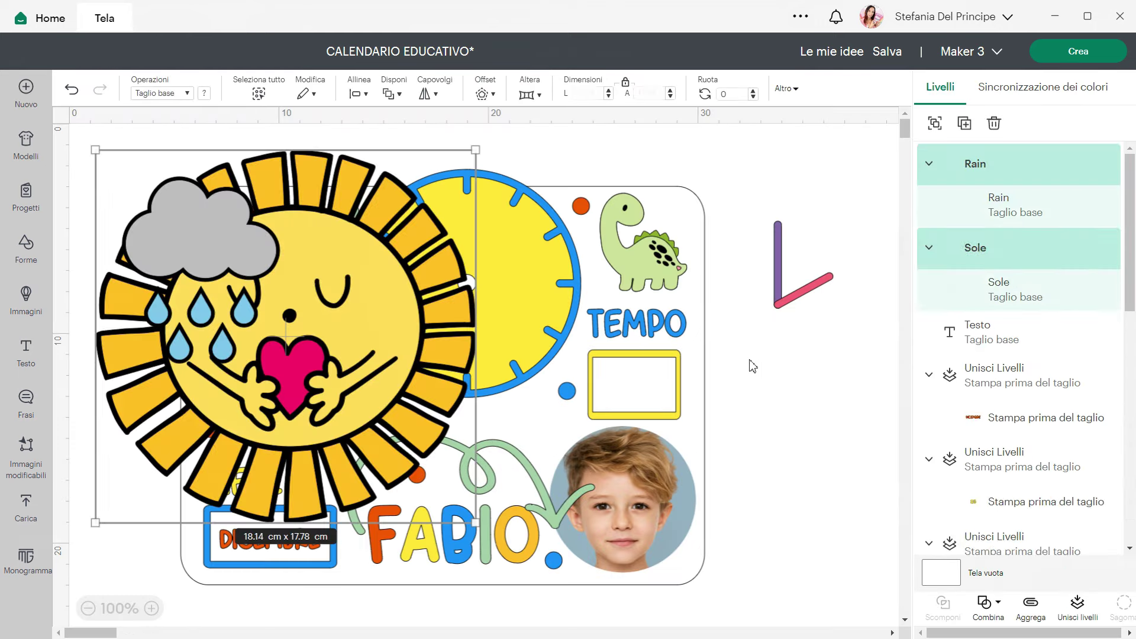
Step: Shrink the sun to about 3.78 × 3.71 cm and place it outside the calendar, beside the DATA section
left_click(445, 228)
left_click_drag(477, 153, 96, 382)
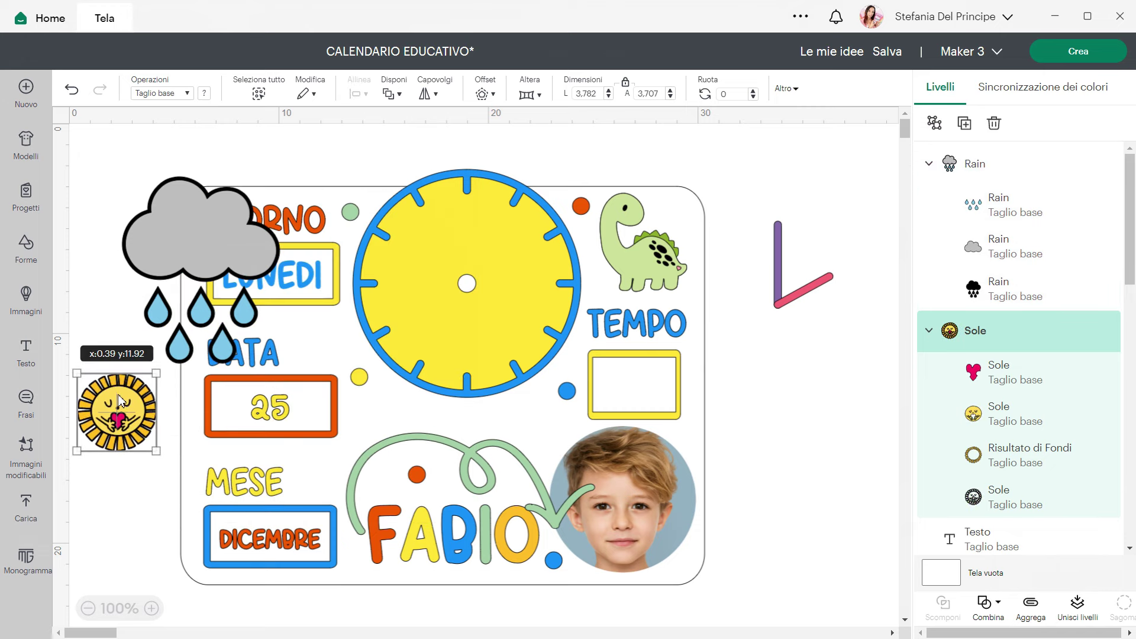
Step: Add a white rectangle below the clock hands, outside the calendar, and resize it without locked proportions to about 3.53 × 2.26 cm
left_click(33, 256)
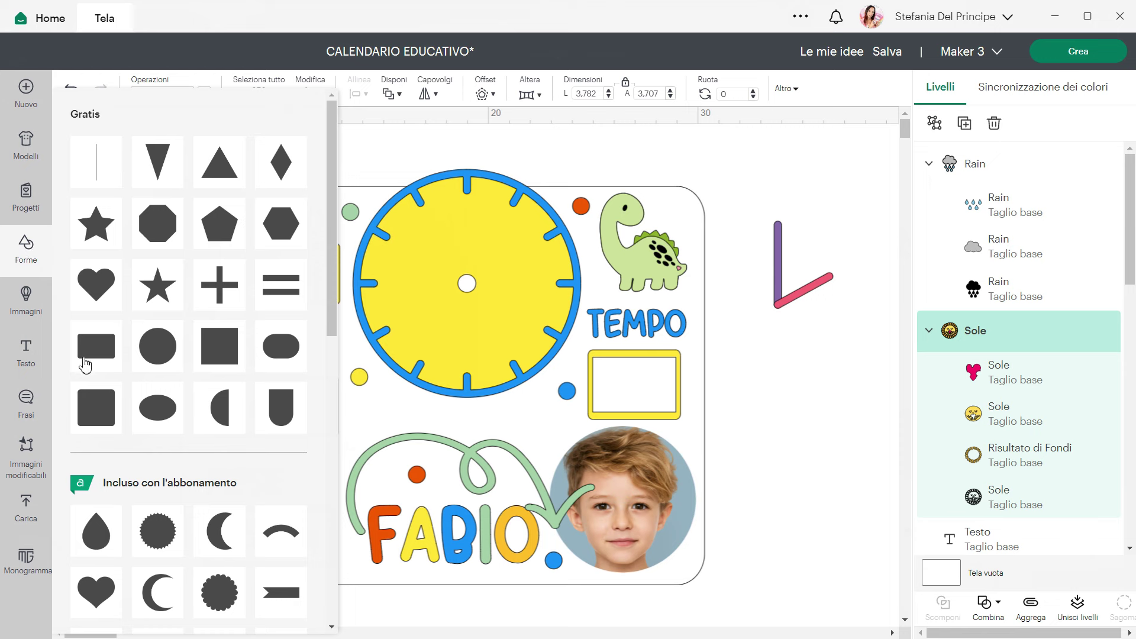
left_click(89, 360)
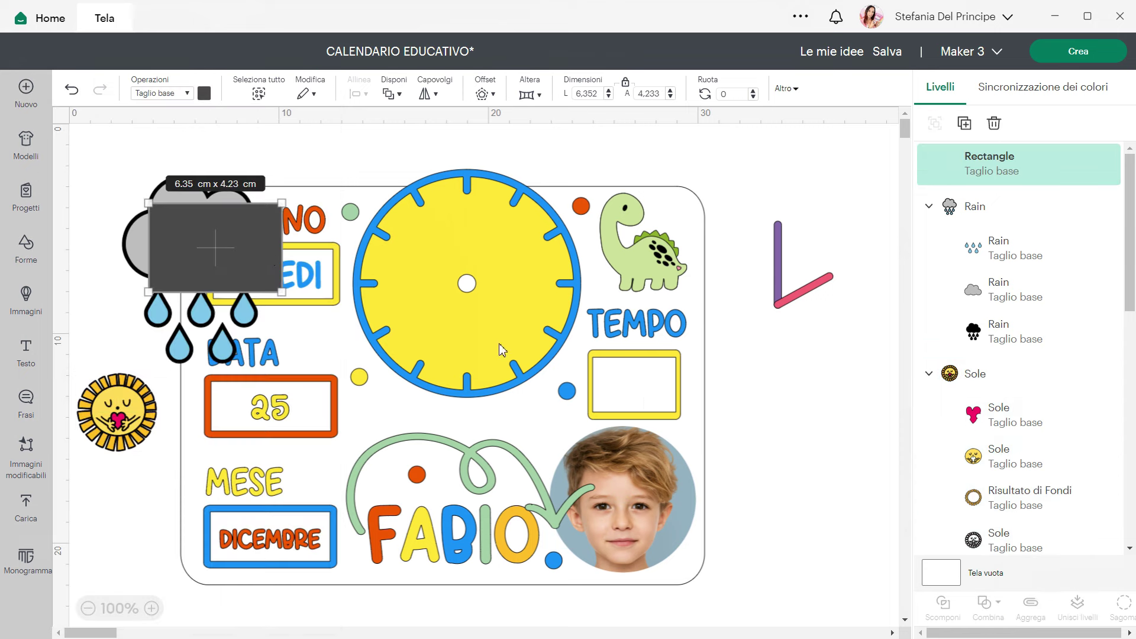
left_click_drag(231, 235, 806, 403)
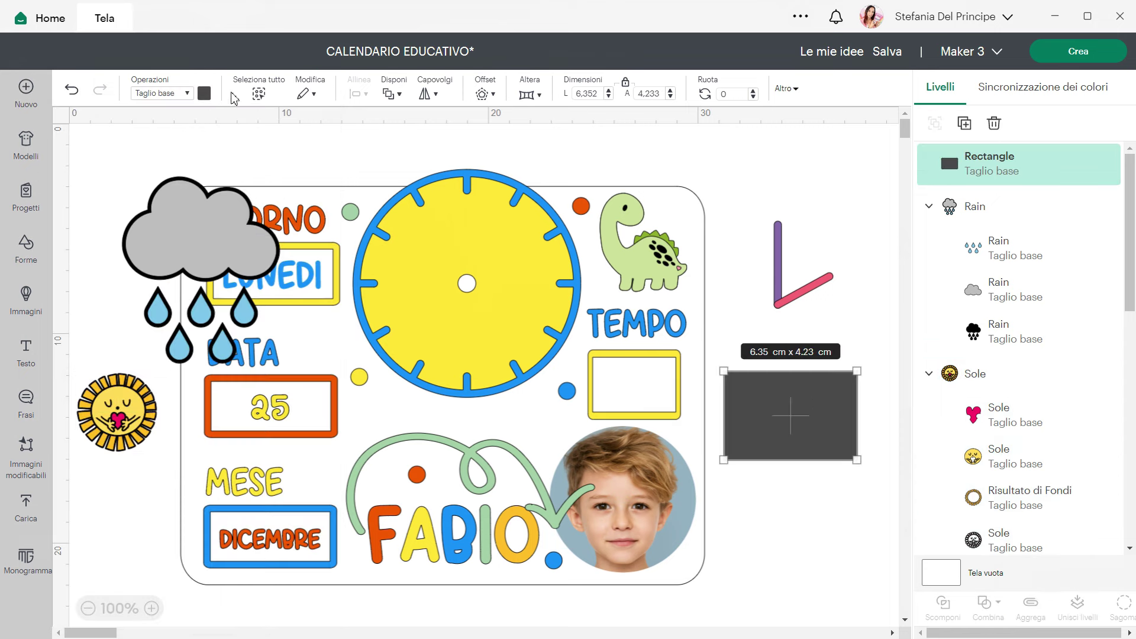
left_click(205, 94)
left_click(220, 157)
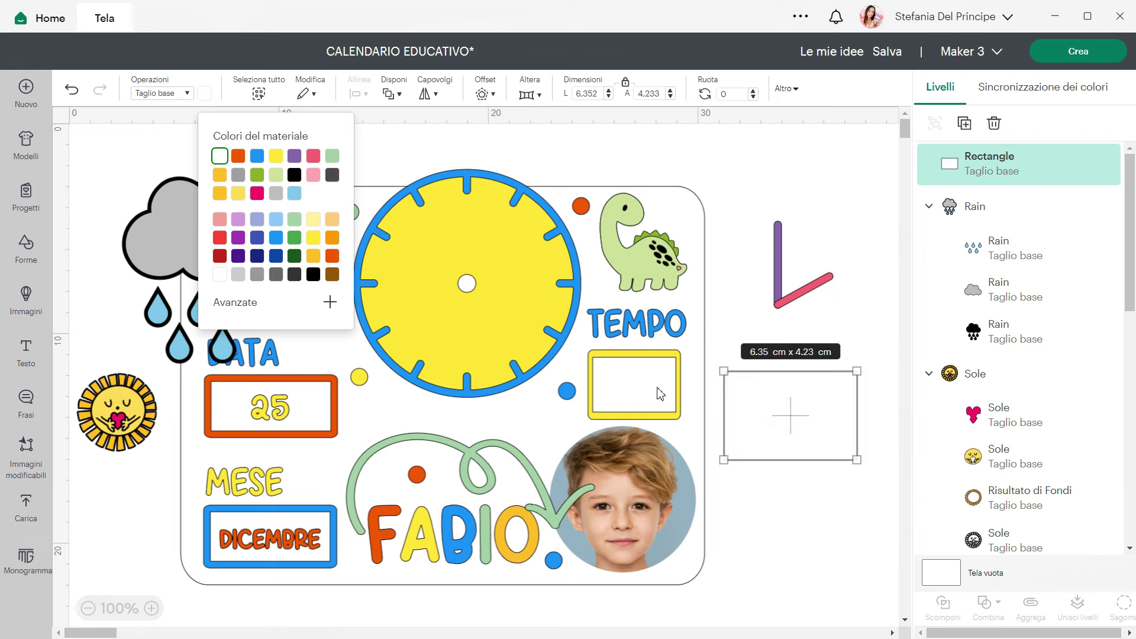
left_click(626, 87)
left_click_drag(859, 407, 820, 403)
Step: Centre the sun on the white rectangle, in front of it in the layer order, and shrink it to about 1.85 × 1.81 cm
left_click_drag(115, 394, 819, 396)
left_click_drag(857, 443, 826, 416)
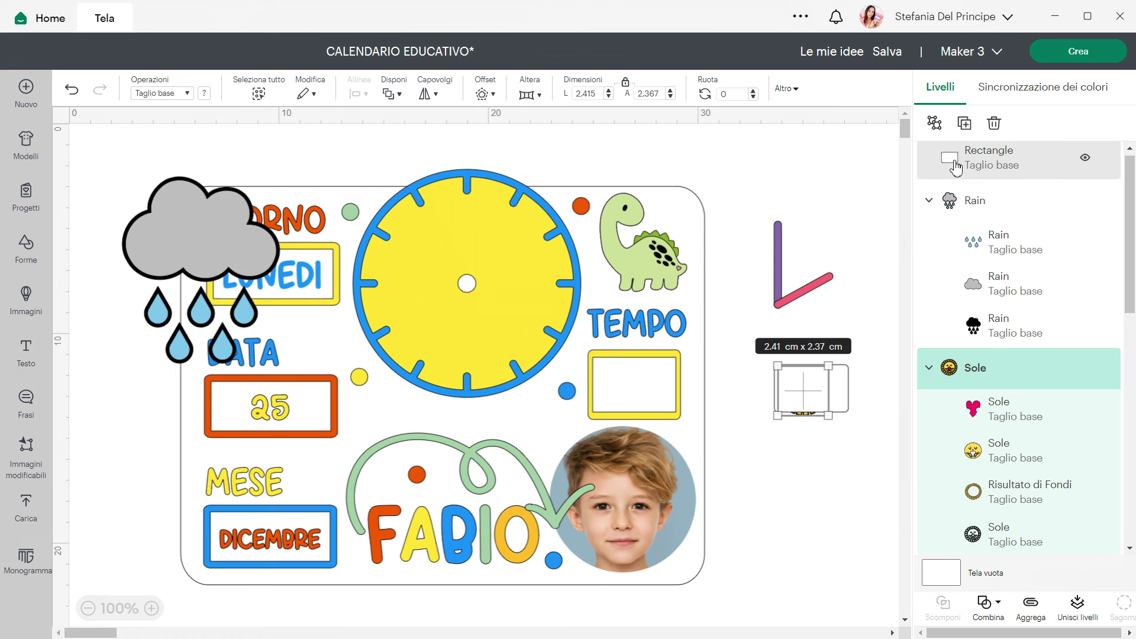
left_click(929, 368)
left_click_drag(953, 373, 949, 164)
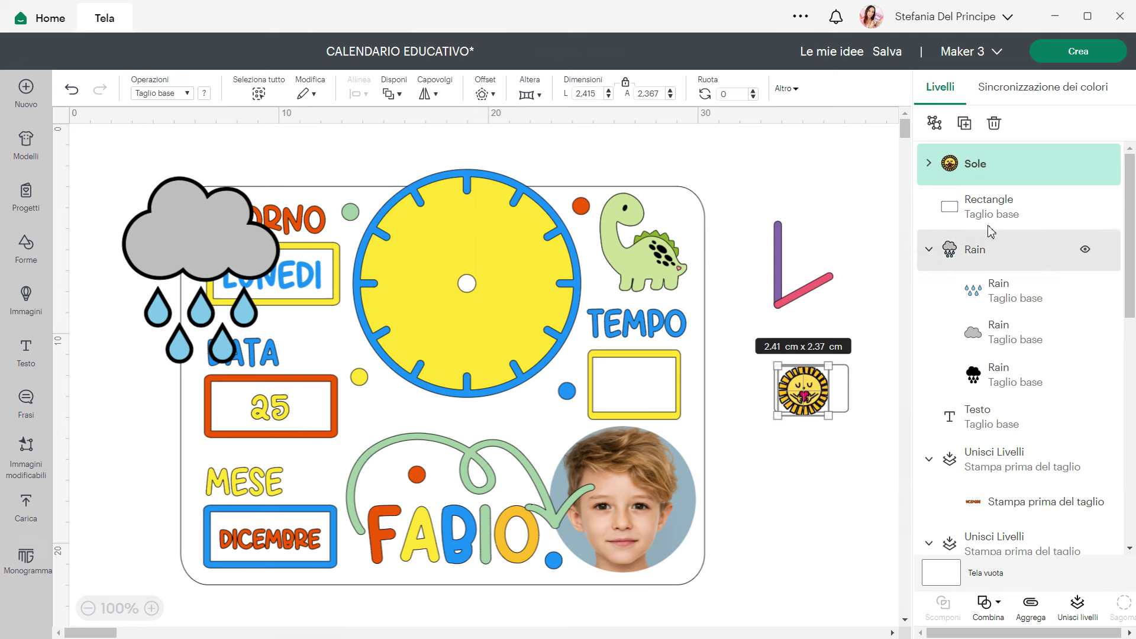
left_click_drag(831, 421, 814, 391)
left_click(807, 389)
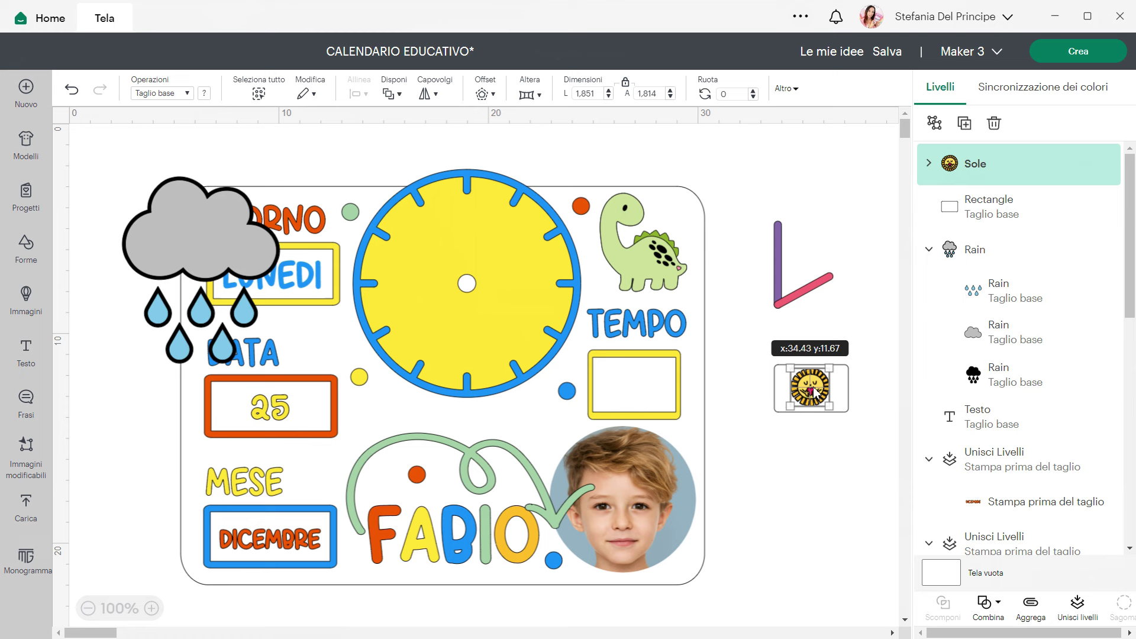
Step: Flatten the sun and white rectangle together and place the result inside the yellow TEMPO frame
left_click(854, 463)
left_click_drag(860, 424, 760, 351)
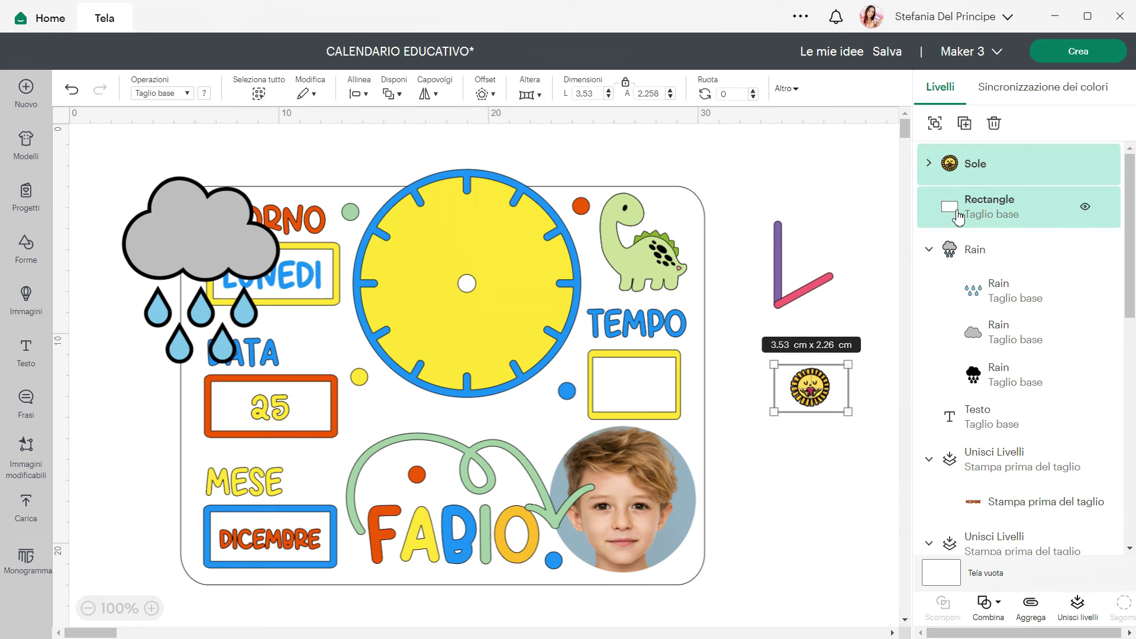
left_click(1077, 607)
left_click_drag(817, 391, 644, 387)
Step: Shrink the rain cloud image to about 2.06 × 2.44 cm
left_click(222, 285)
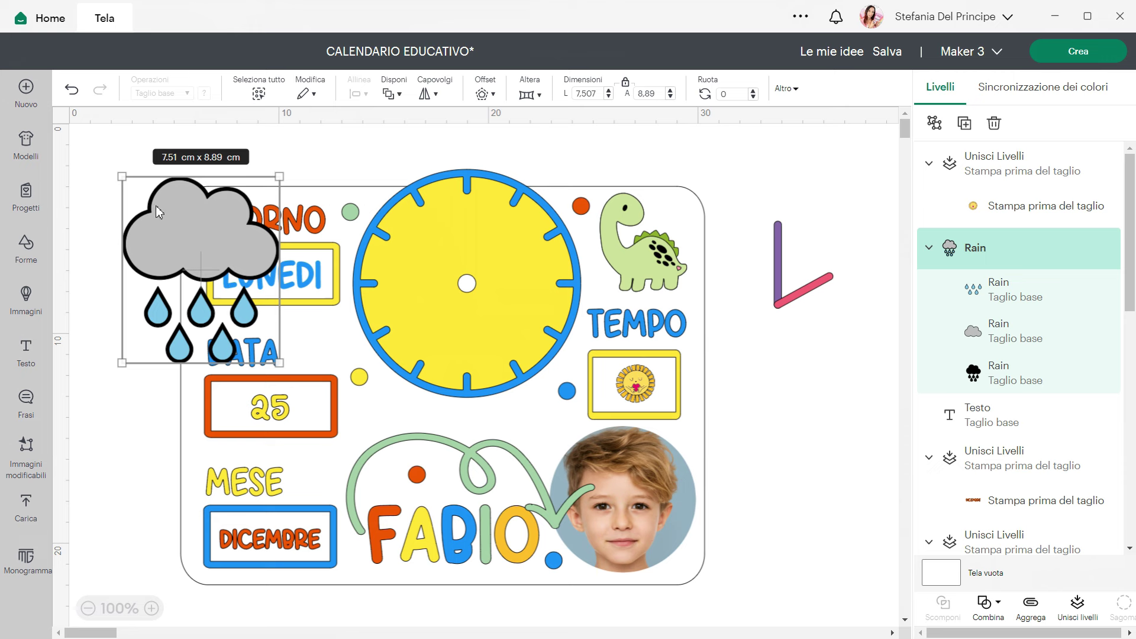
left_click_drag(276, 176, 162, 312)
Step: Unflatten the sun image into sun and rectangle, and undo a trial move of both out of the TEMPO frame
left_click(1015, 200)
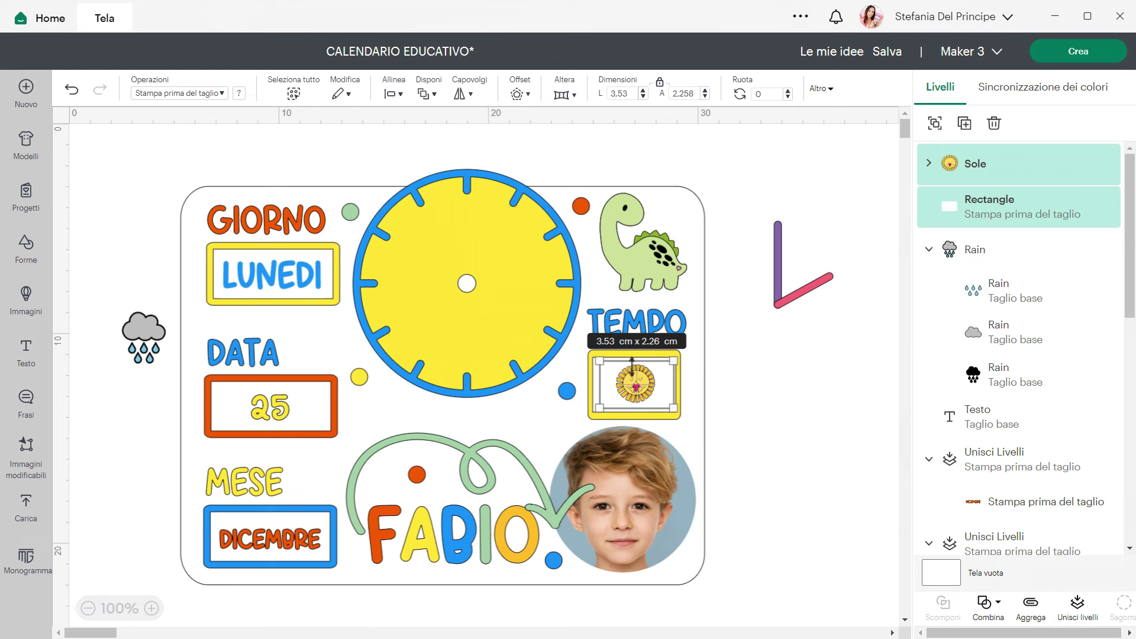
left_click_drag(639, 389, 803, 382)
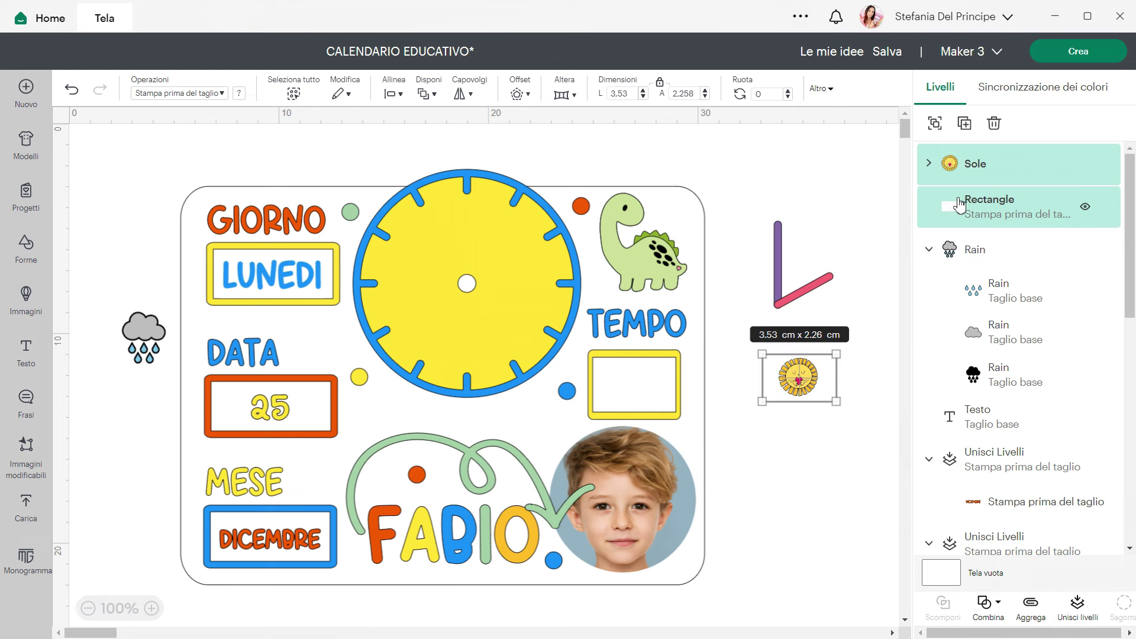
left_click(70, 85)
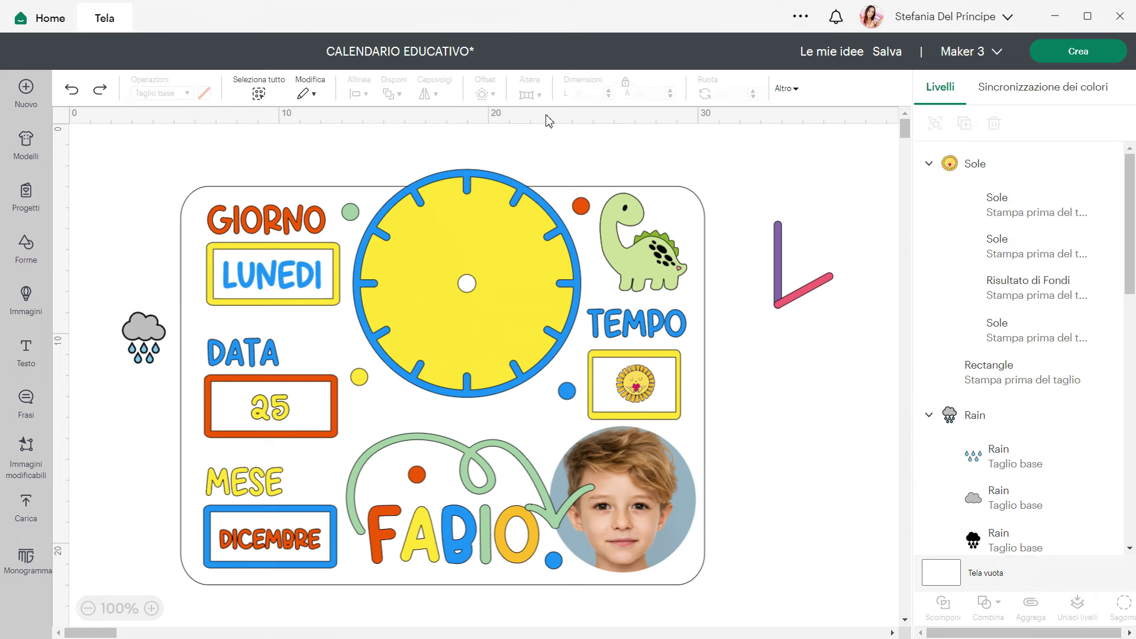
Step: Duplicate the sun, place the copy below the clock hands, and flatten the copy
left_click(1000, 160)
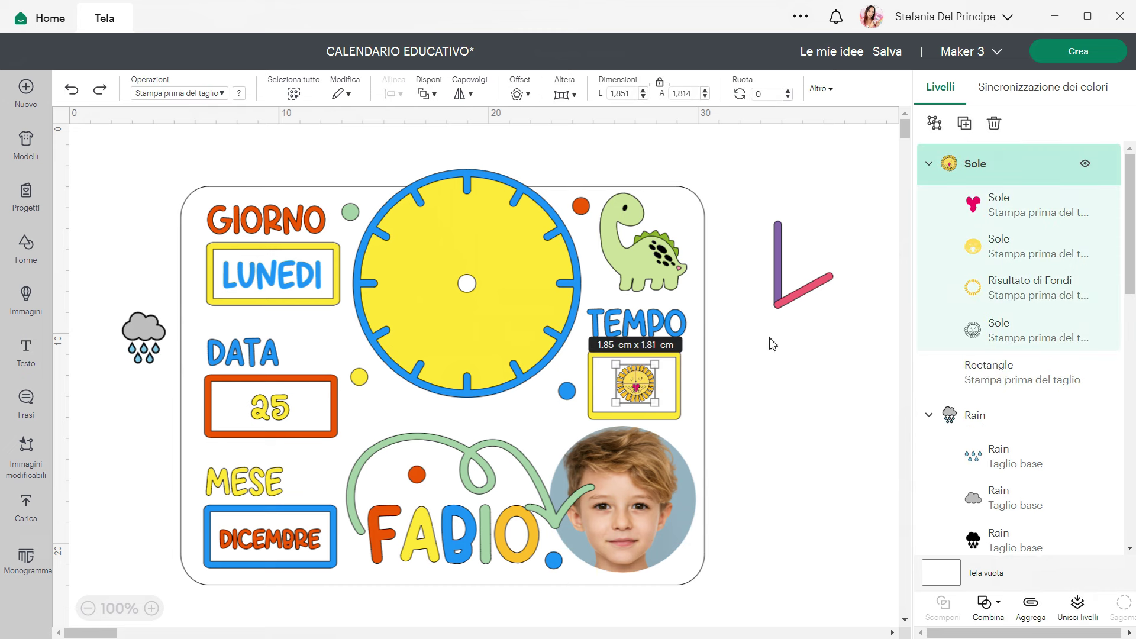
key("ctrl+d")
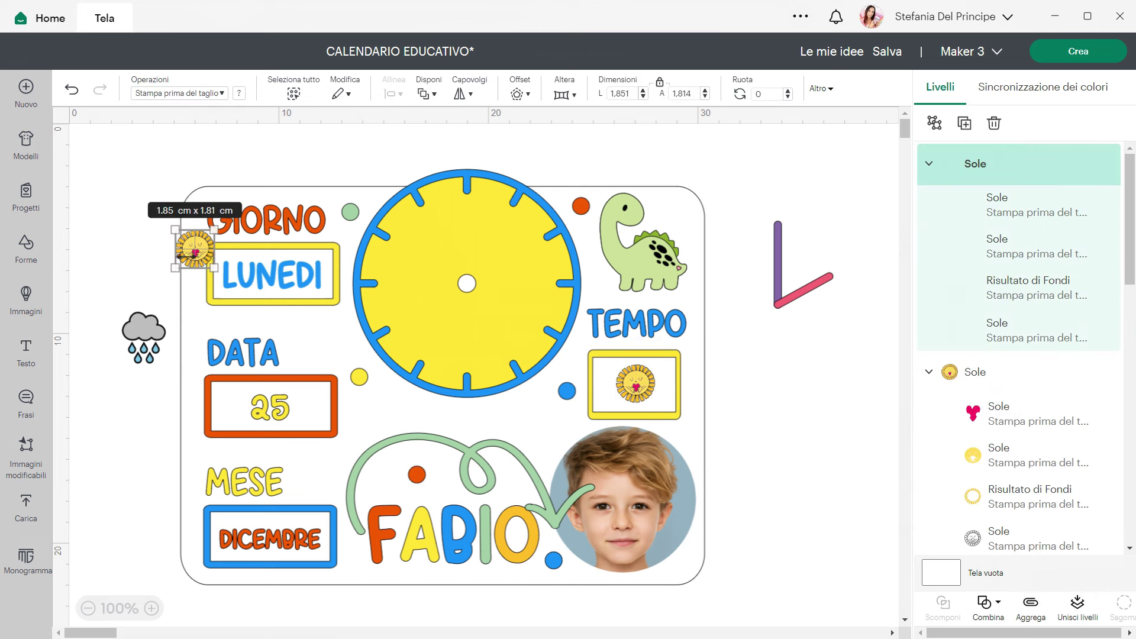
left_click_drag(195, 256, 800, 435)
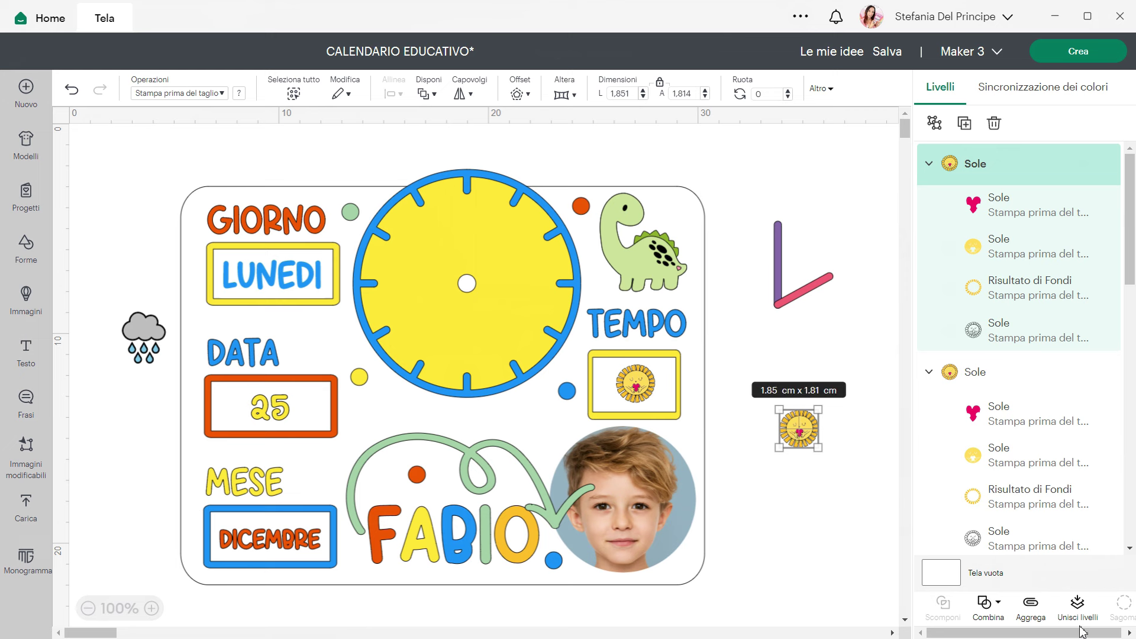
left_click(1077, 607)
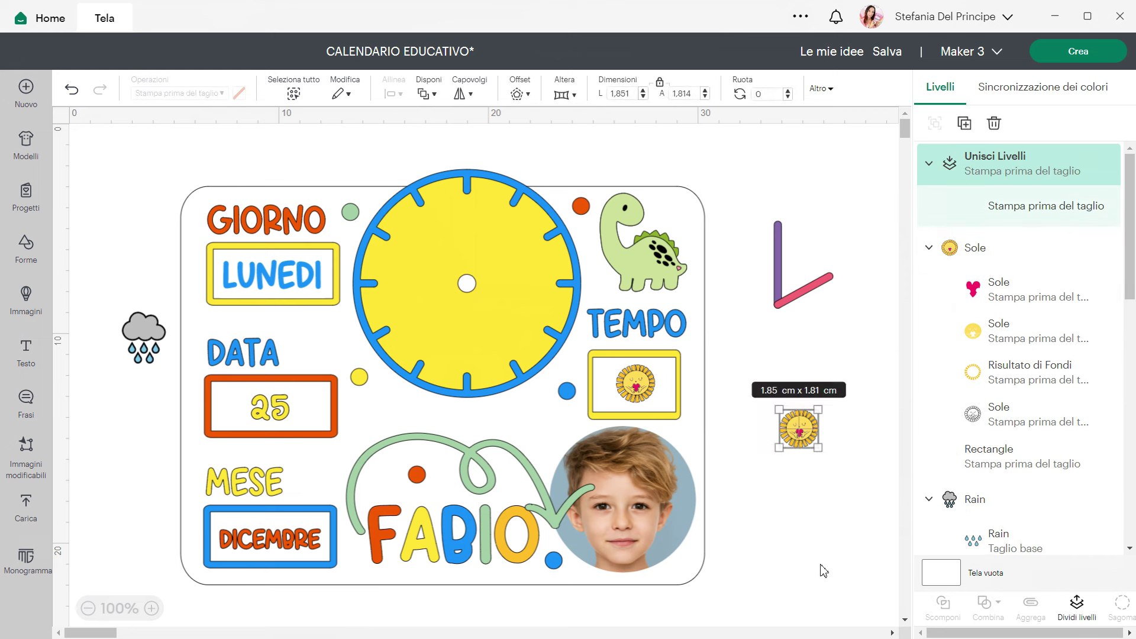
Step: Unflatten the sun copy below the clock hands and delete it
left_click(988, 219)
left_click(1077, 606)
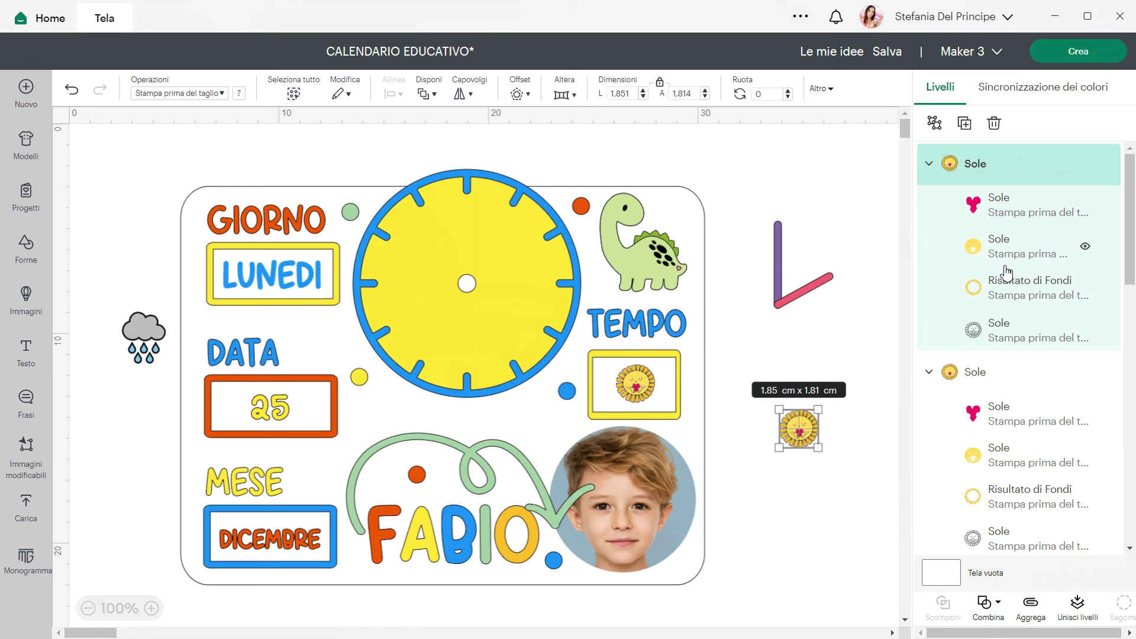
left_click(939, 382)
left_click(975, 167)
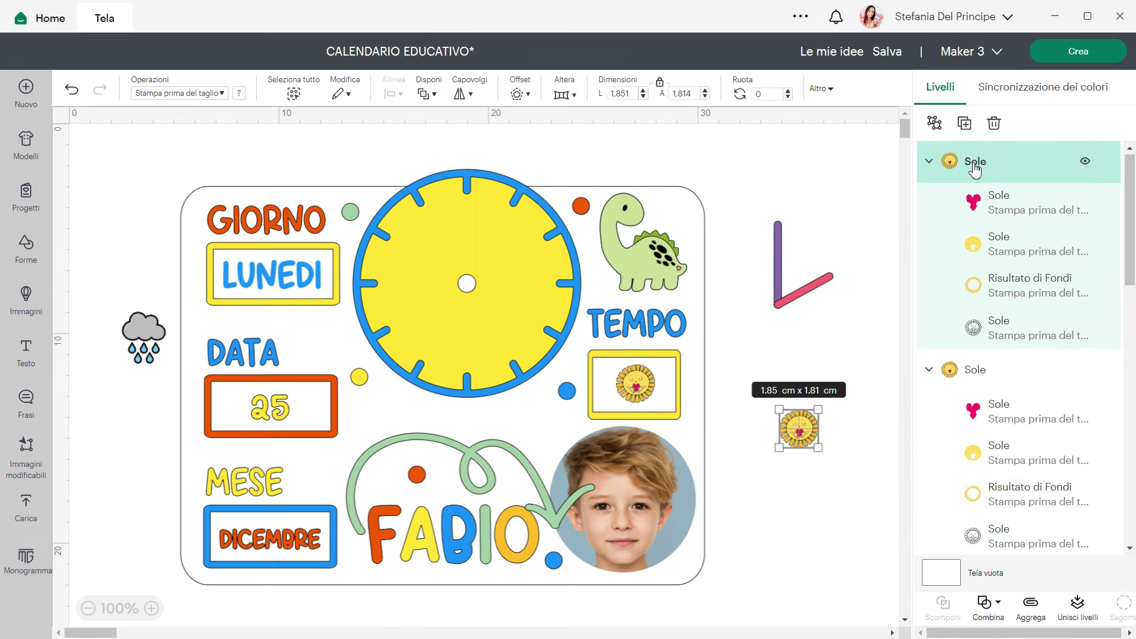
key("Delete")
Step: Move the rain cloud below the clock hands and flatten it into a print-then-cut image about 3.6 × 2.43 cm
left_click_drag(136, 328, 785, 386)
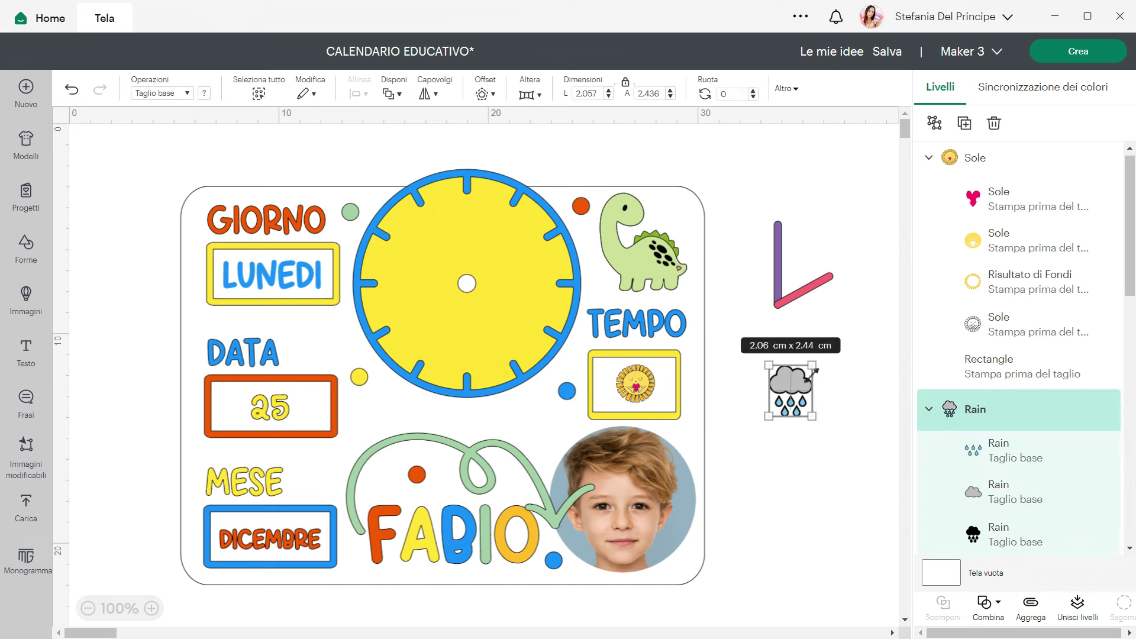
left_click(736, 460)
left_click(818, 416)
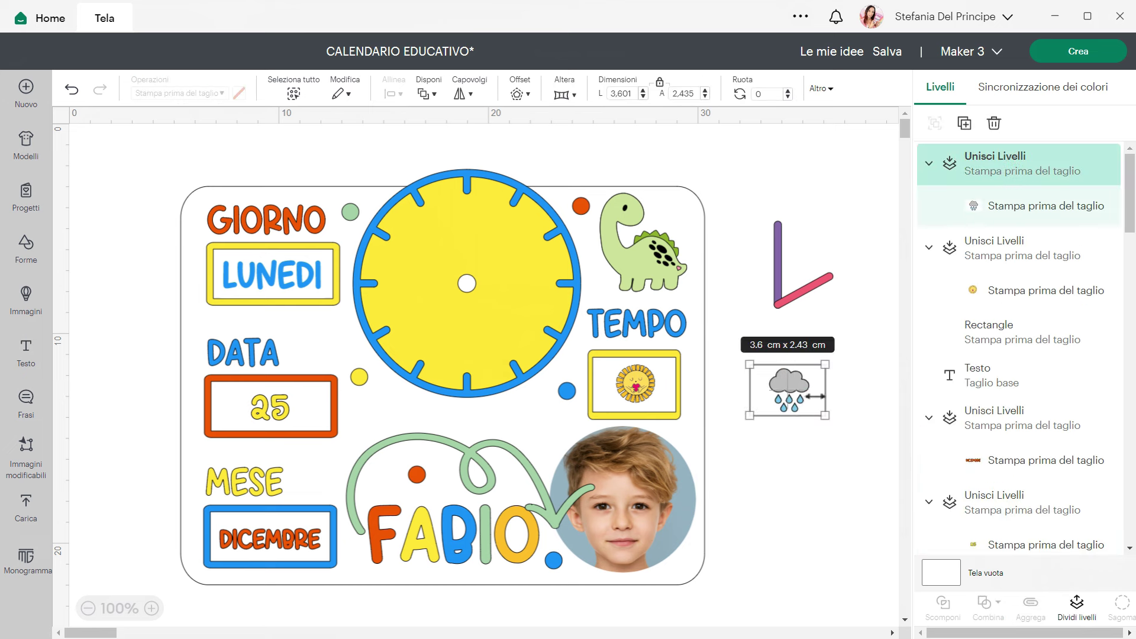
mouse_move(806, 397)
left_mouse_down()
mouse_move(824, 441)
mouse_move(645, 391)
mouse_move(797, 385)
left_mouse_up()
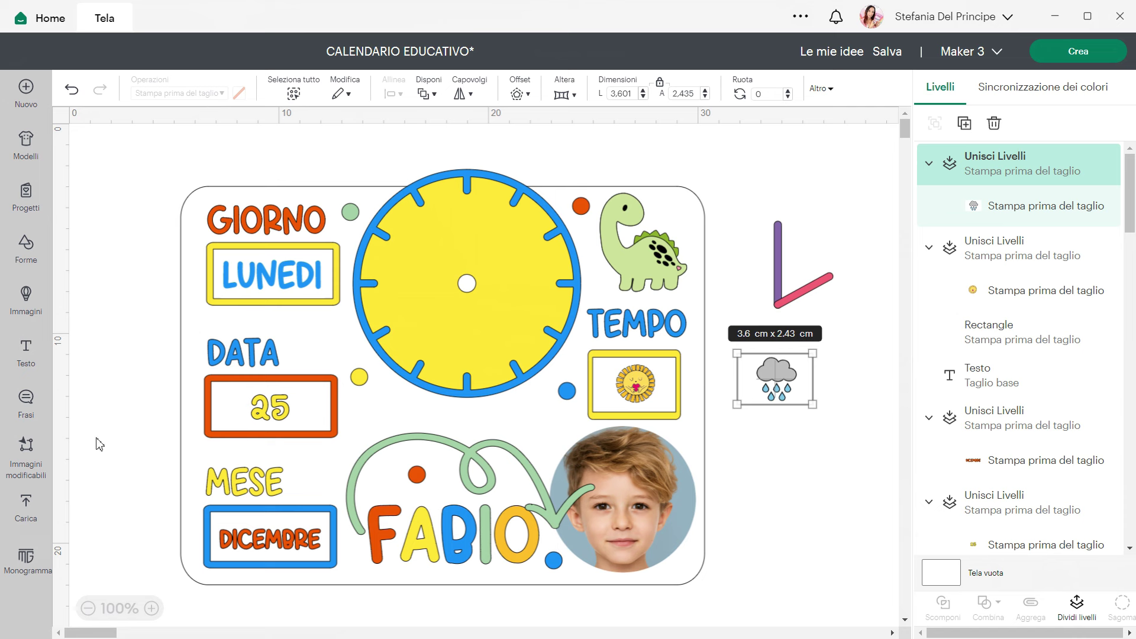
Step: Hide the small white circle layer at the centre of the clock face
left_click(467, 291)
scroll(959, 370, "down", 3)
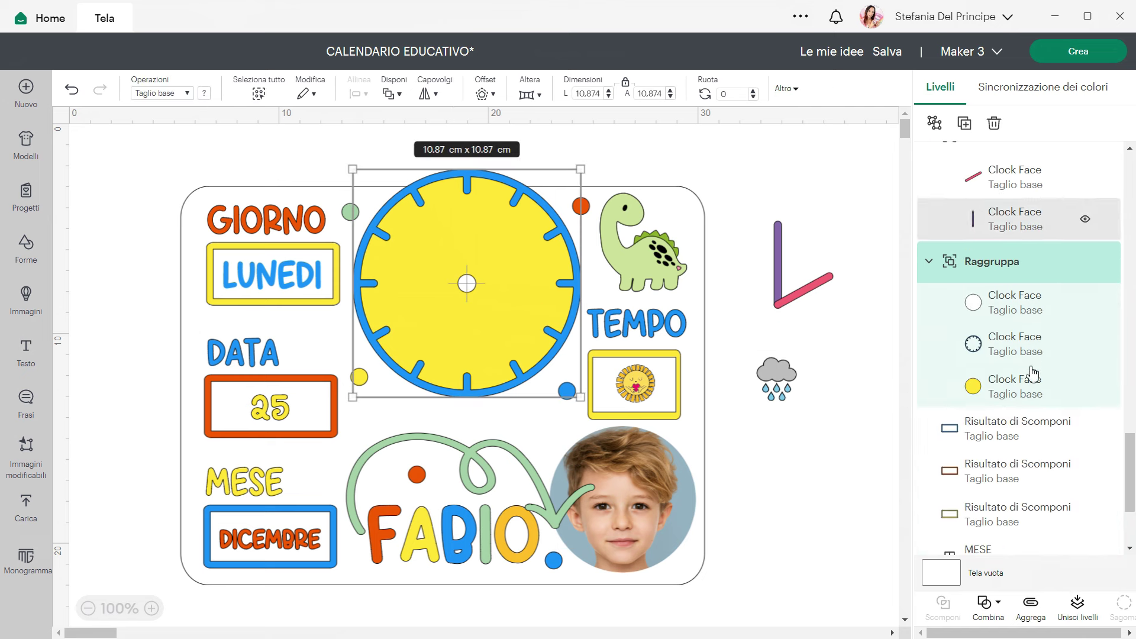
left_click(1026, 307)
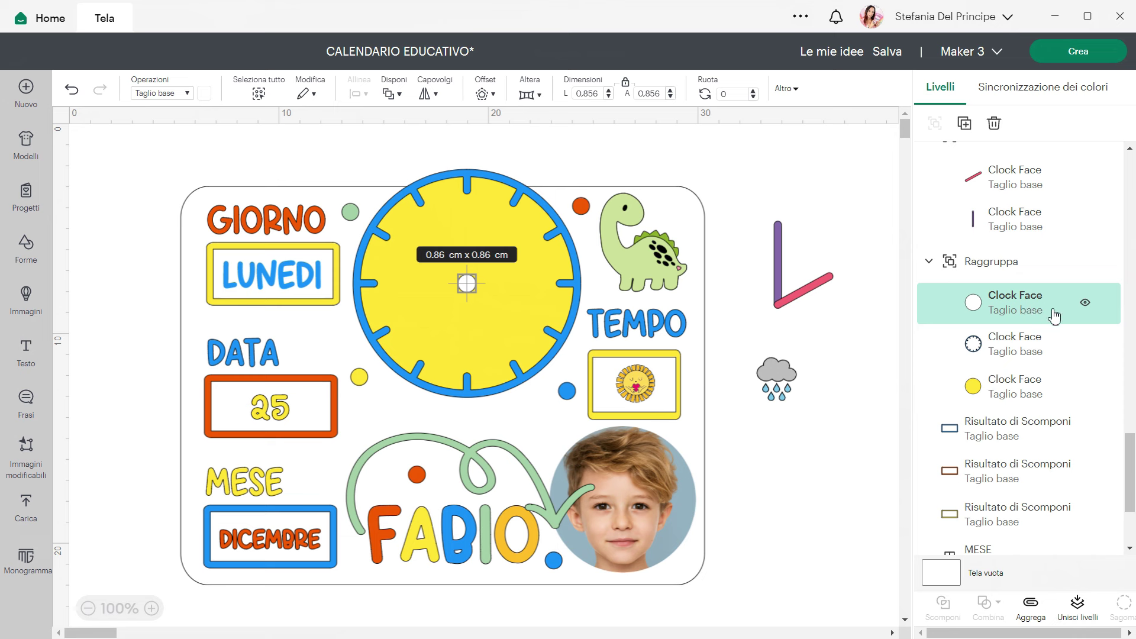
left_click(1085, 303)
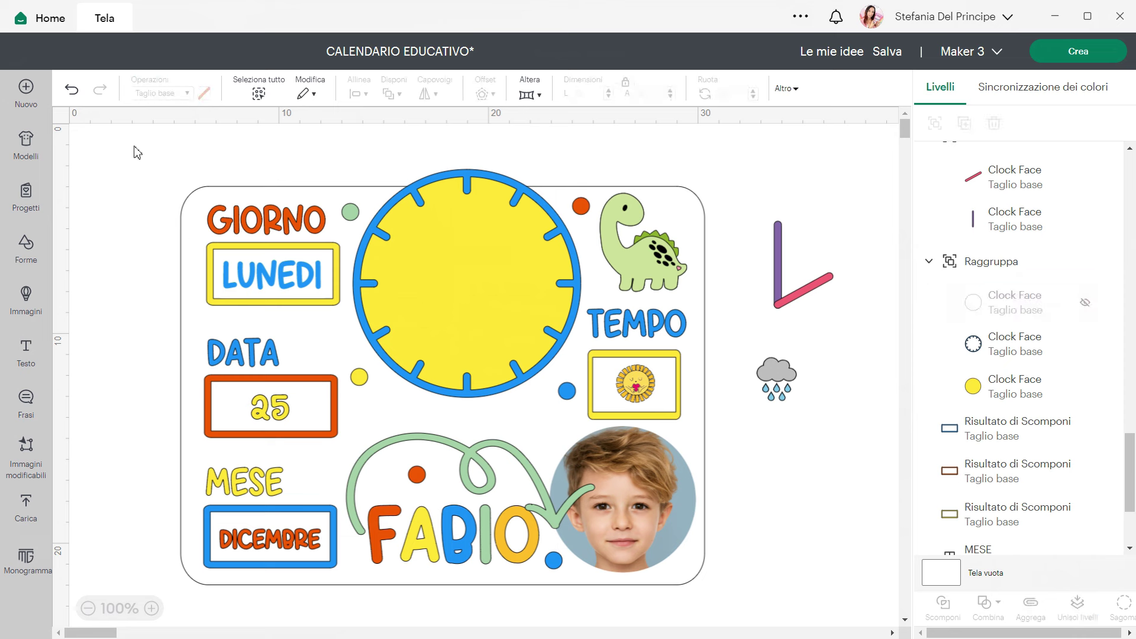
Step: Select the entire calendar board, leaving out the clock hands and rain cloud, and flatten it into one print-then-cut image
left_click_drag(134, 145, 698, 580)
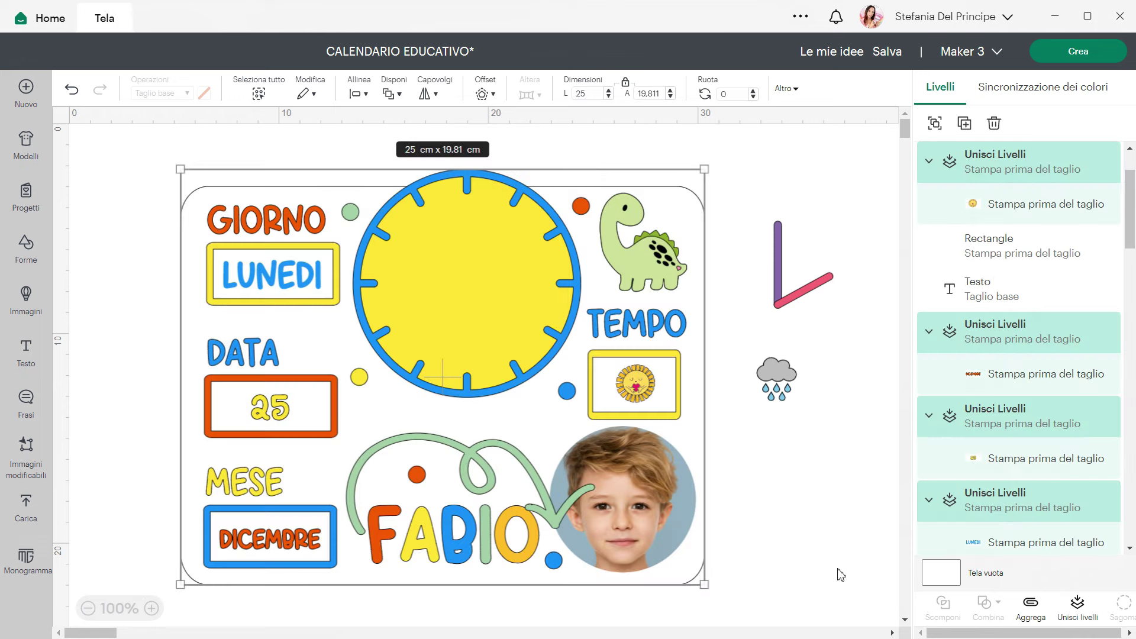
left_click(1078, 605)
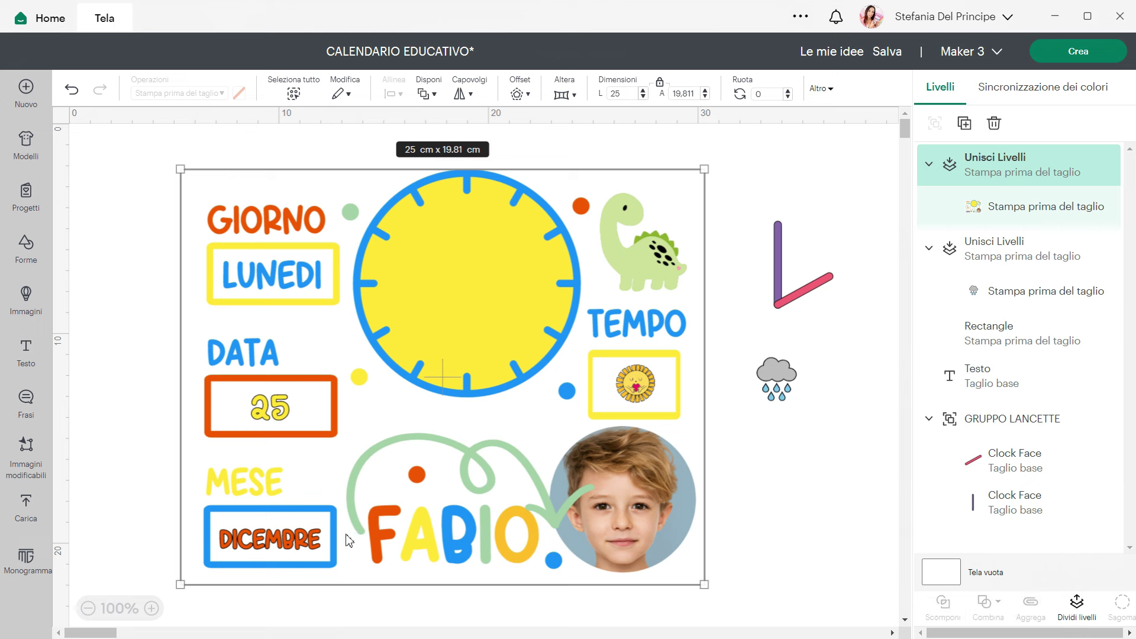
Step: Undo the flattening of the calendar board and add a 0,03 cm rounded offset around the GIORNO title
left_click(72, 92)
left_click(264, 224)
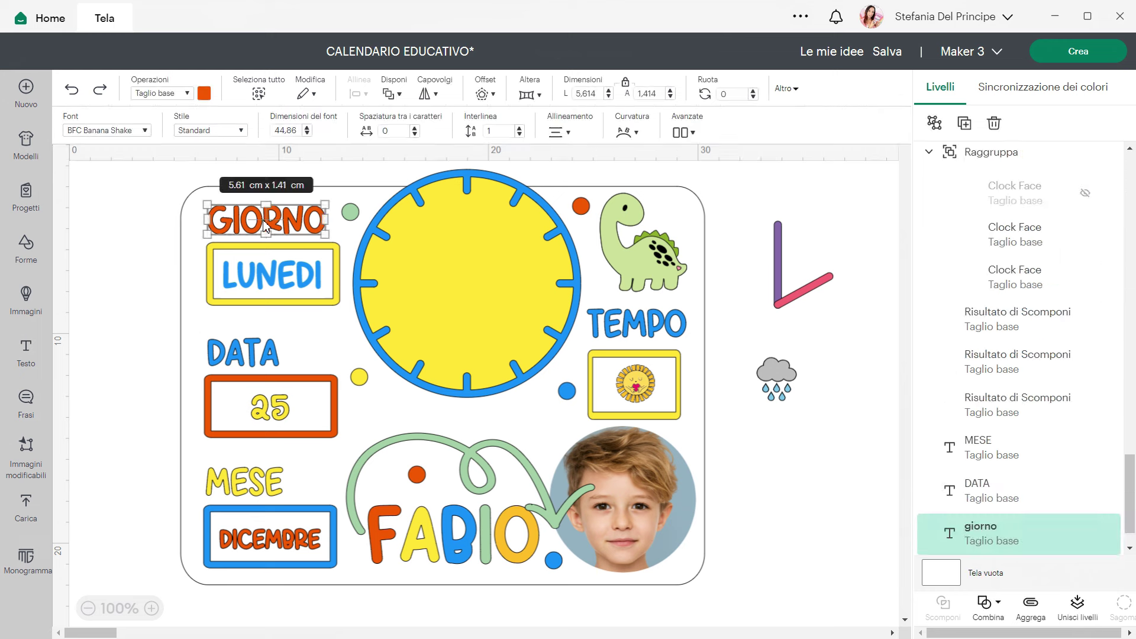
left_click(483, 94)
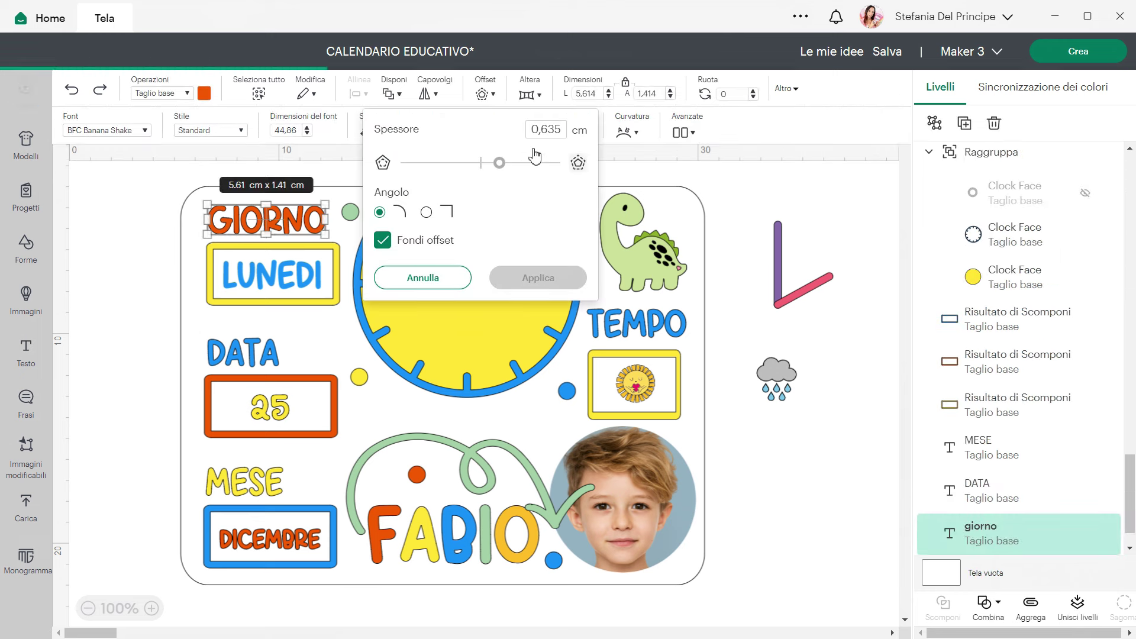
key("shift+End")
type("0")
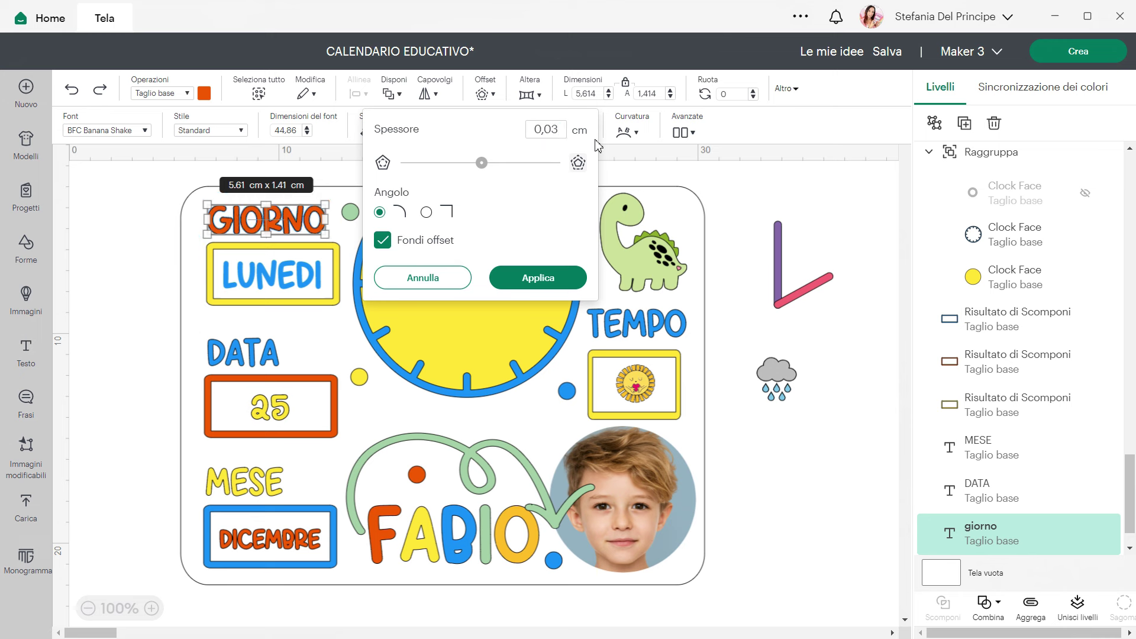
left_click(534, 276)
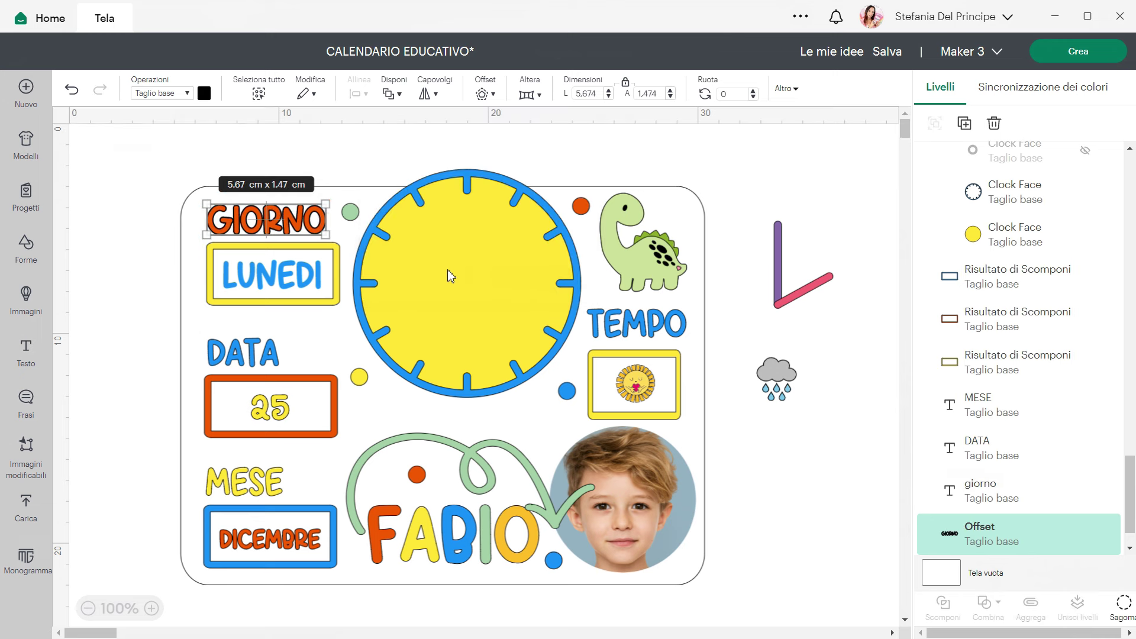
Step: Add a 0,03 cm rounded offset around the DATA title and another around the MESE title
left_click(254, 358)
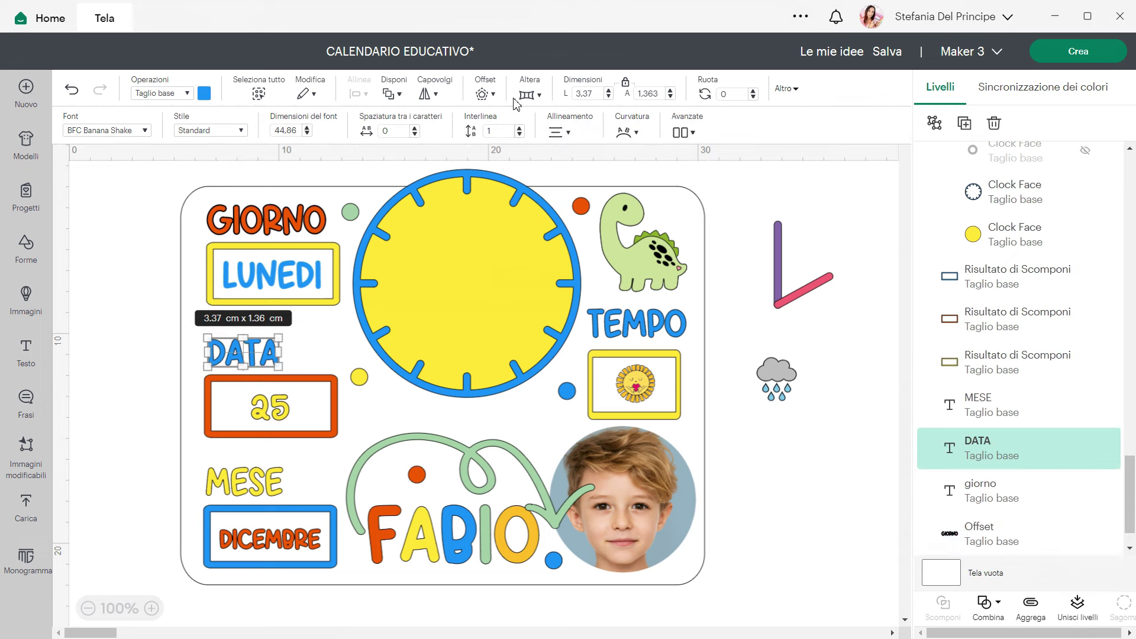
left_click(485, 94)
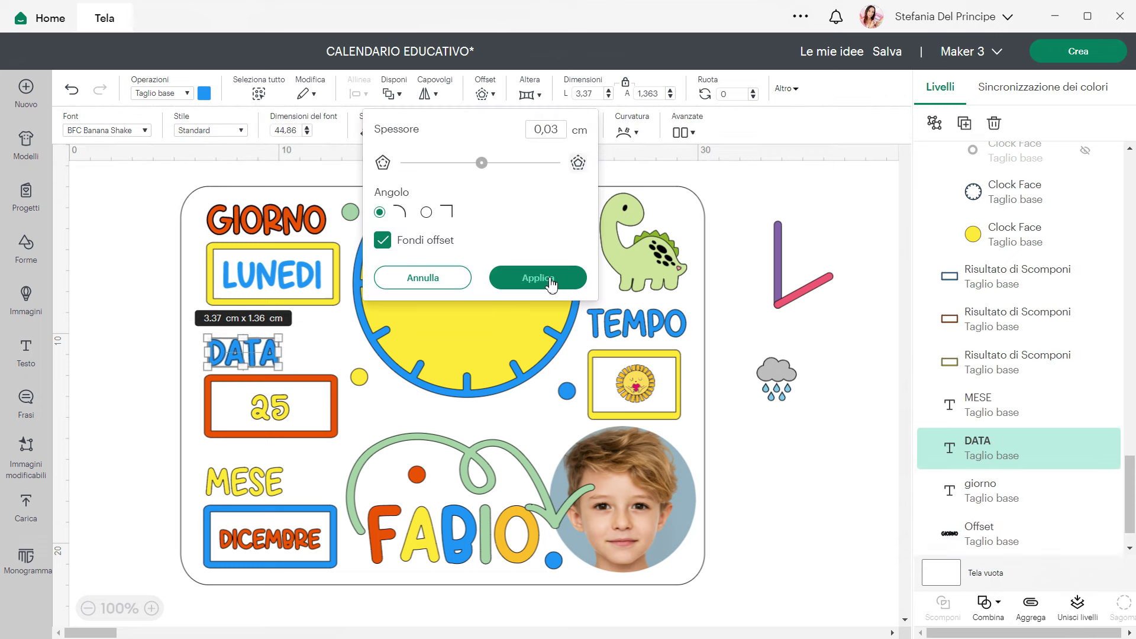
left_click(538, 277)
left_click(265, 482)
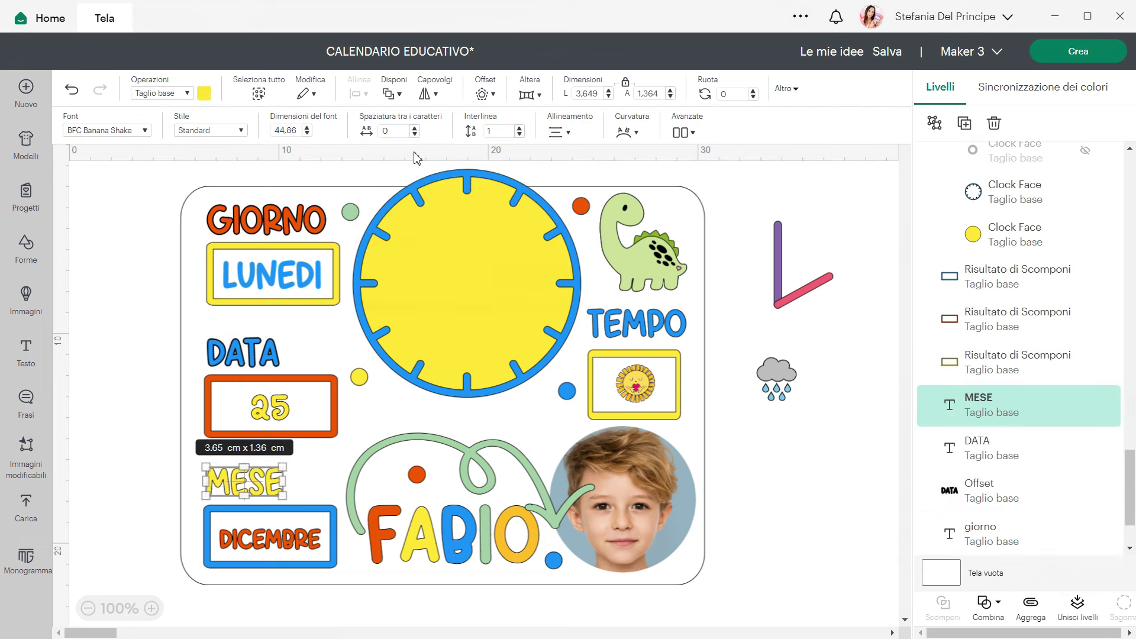
left_click(486, 95)
left_click(539, 278)
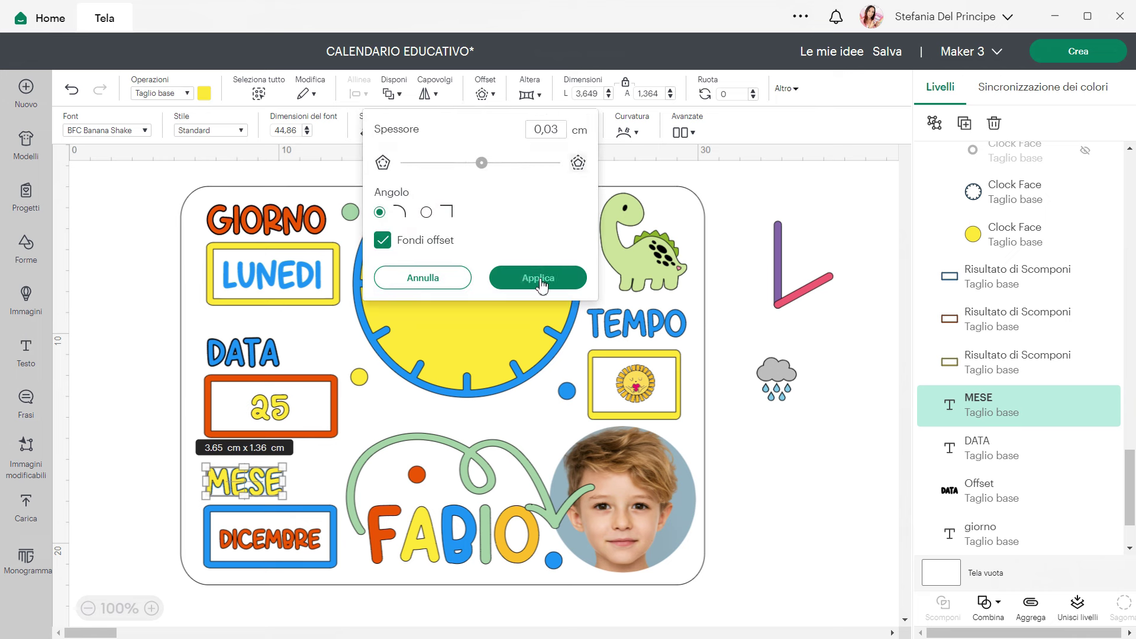
Step: Add 0,03 cm offsets around the clock face group and the green curly arrow below it
left_click(449, 392)
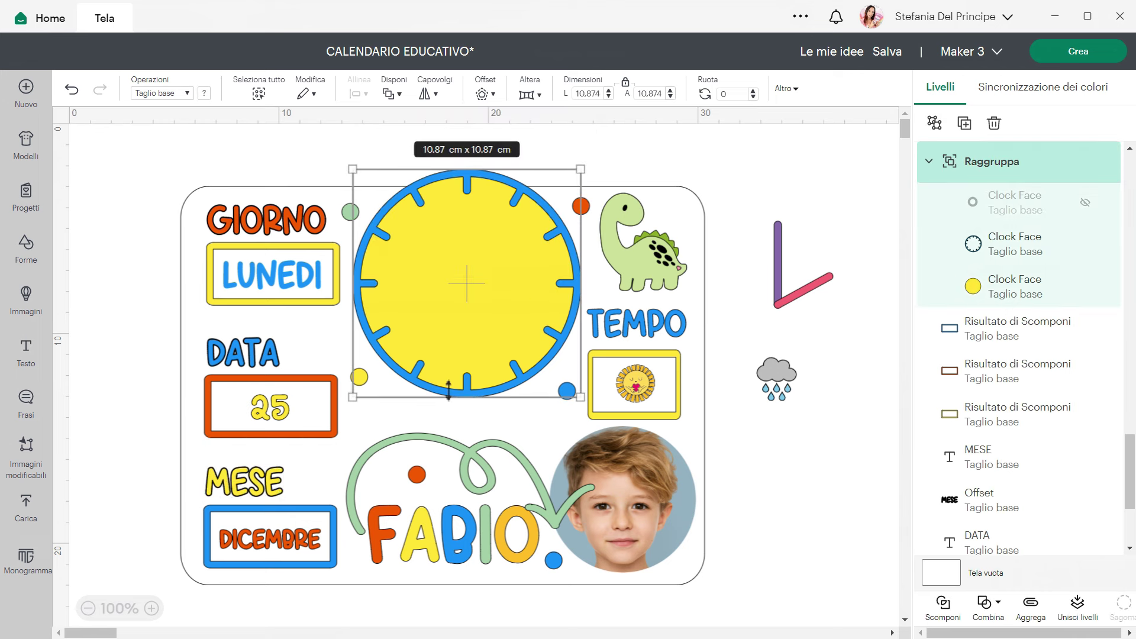
left_click(485, 95)
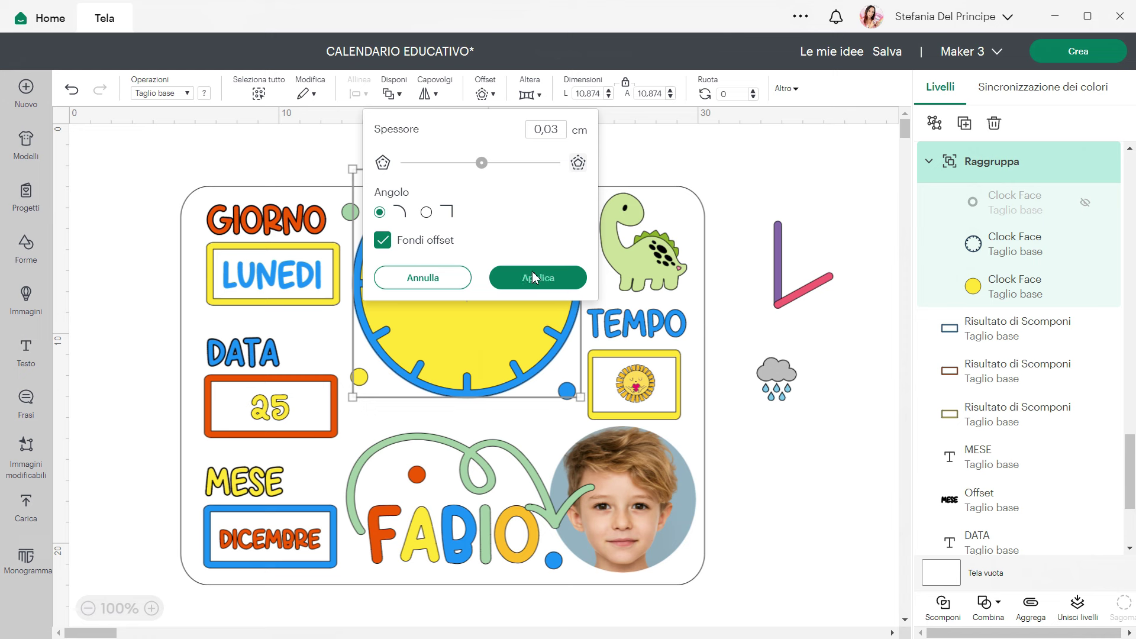
left_click(534, 278)
left_click(489, 423)
left_click(487, 96)
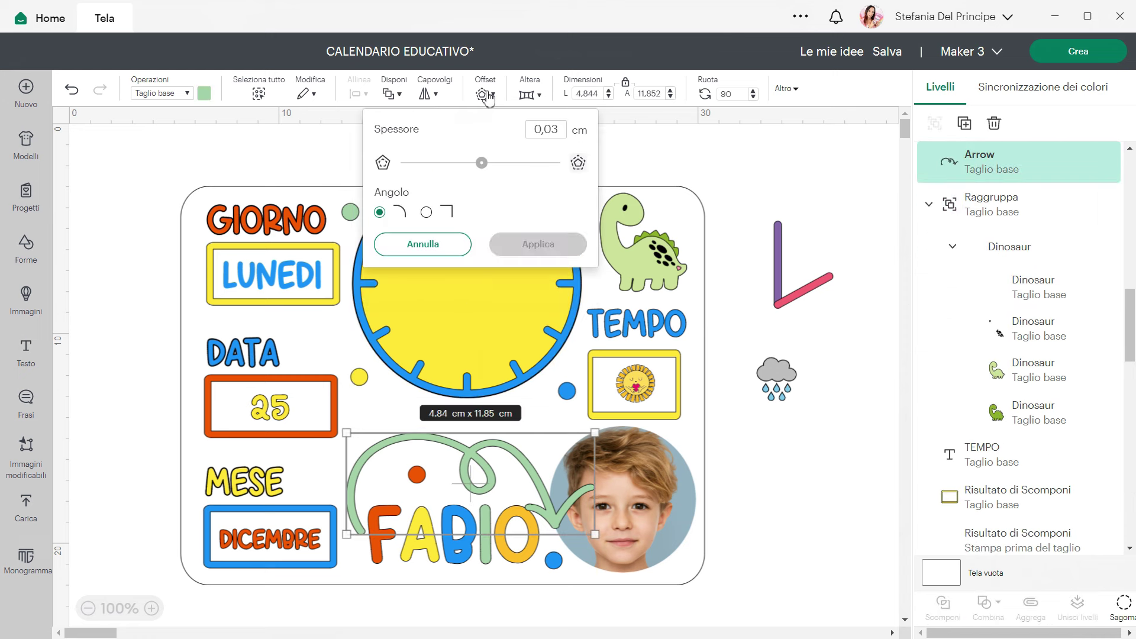
left_click(536, 245)
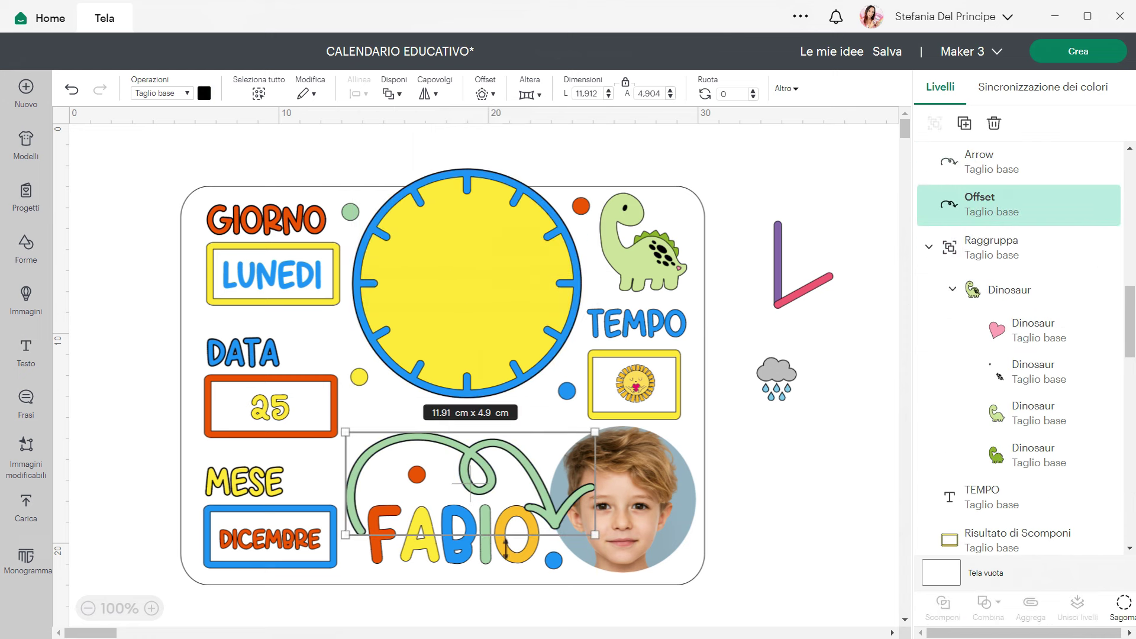
Step: Add 0,03 cm offsets around the multicoloured lettering of the child's name and around the dinosaur group
left_click(506, 547)
left_click(484, 94)
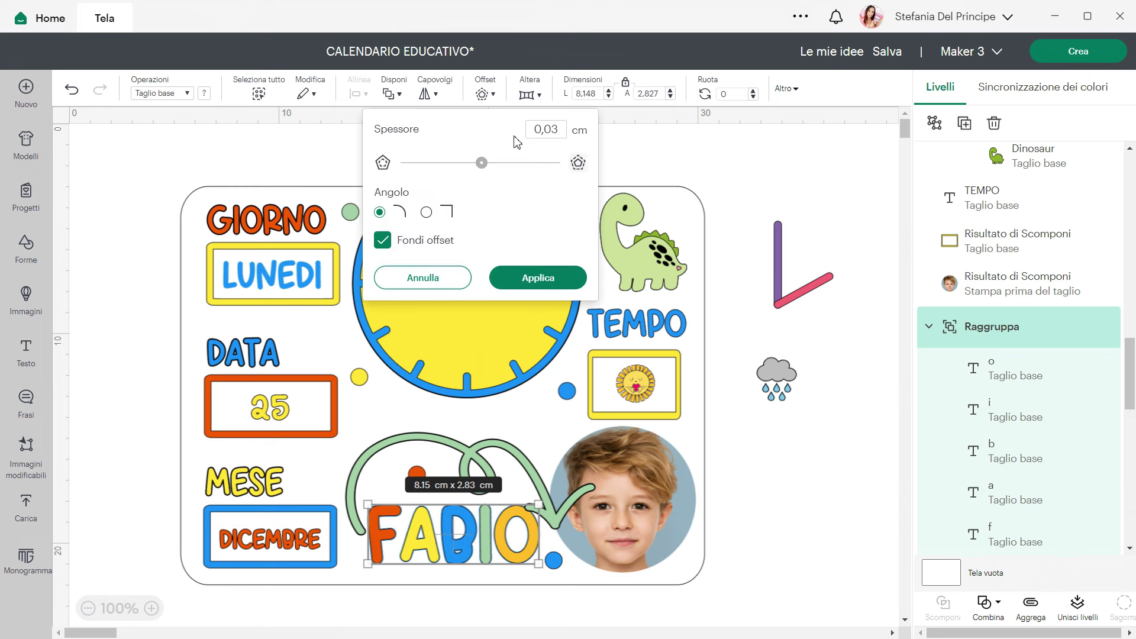
left_click(529, 278)
left_click(617, 275)
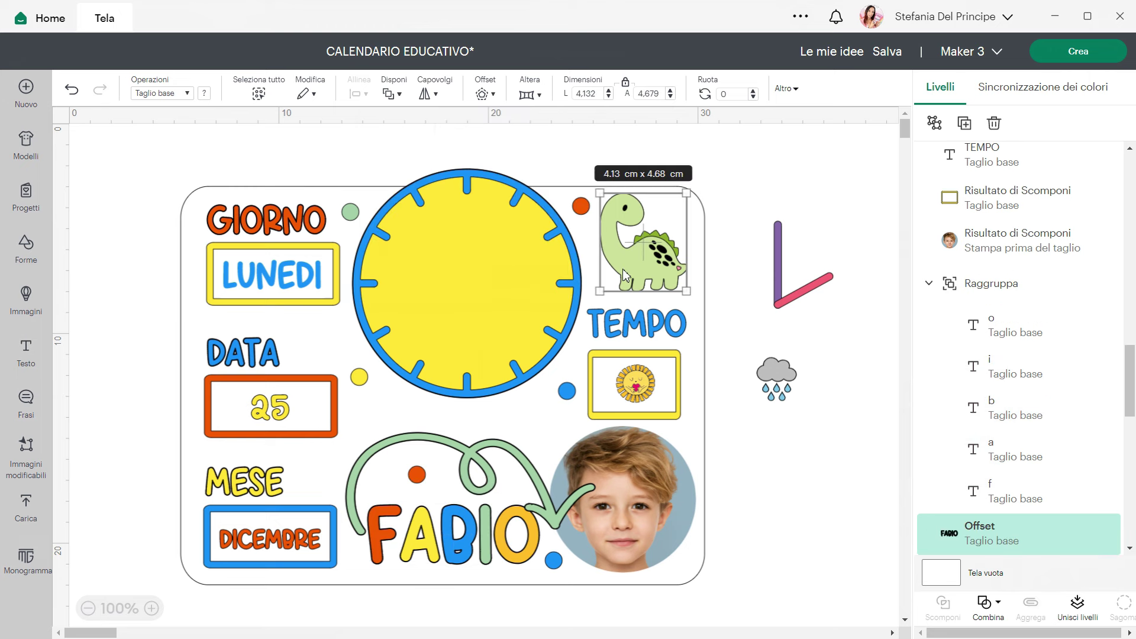
left_click(490, 94)
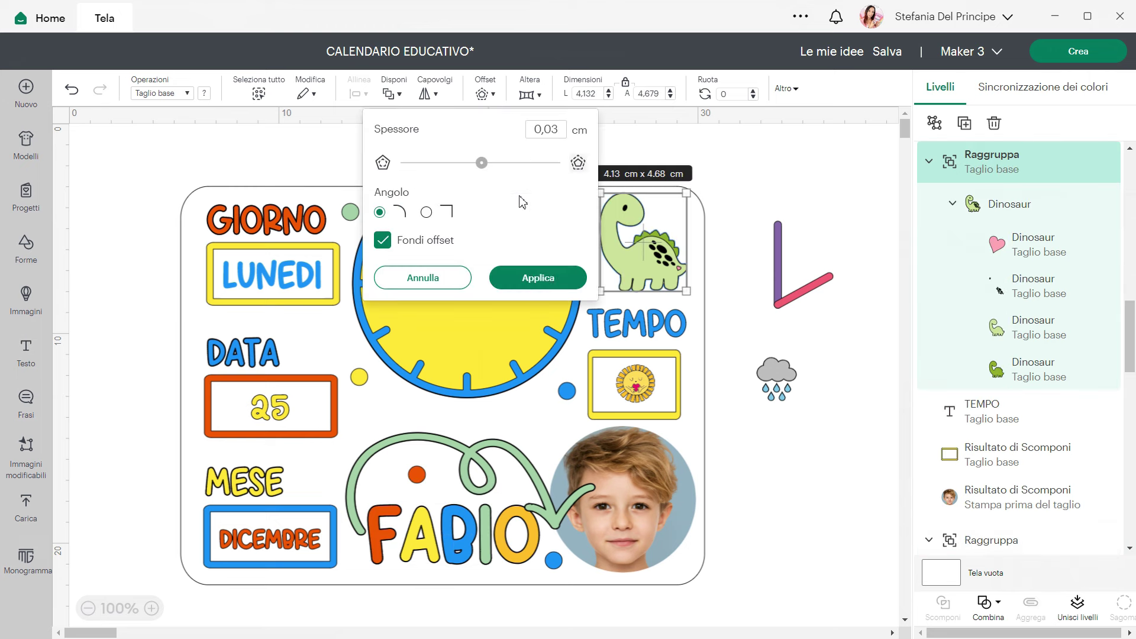
left_click(532, 278)
Step: Add 0,03 cm offsets around the TEMPO title and the round photo of the child
left_click(638, 324)
left_click(486, 95)
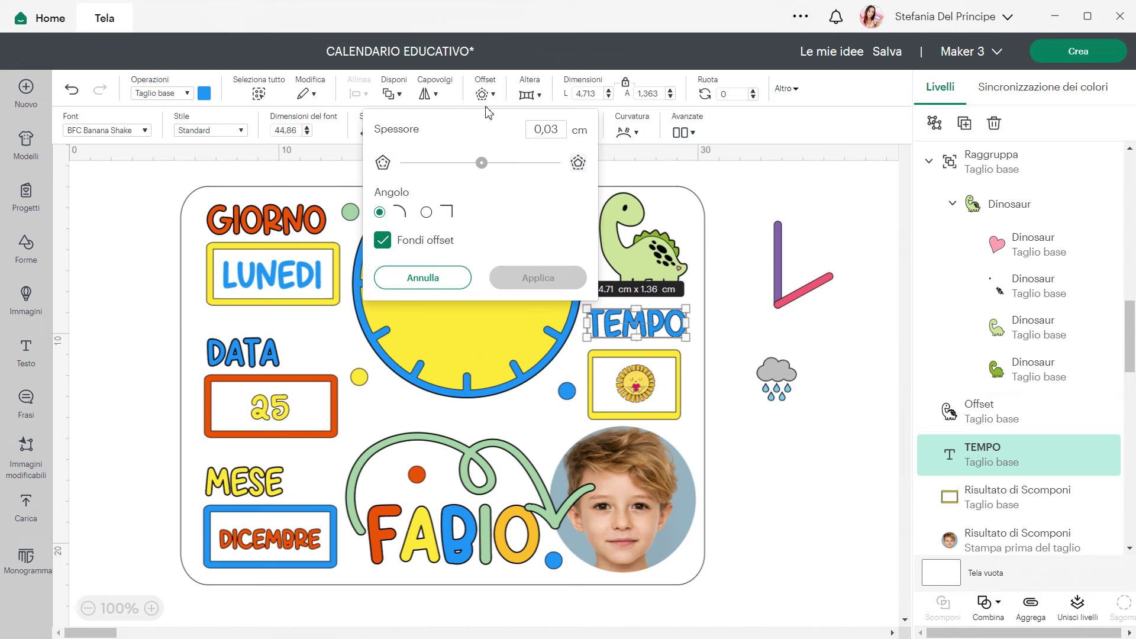
left_click(539, 279)
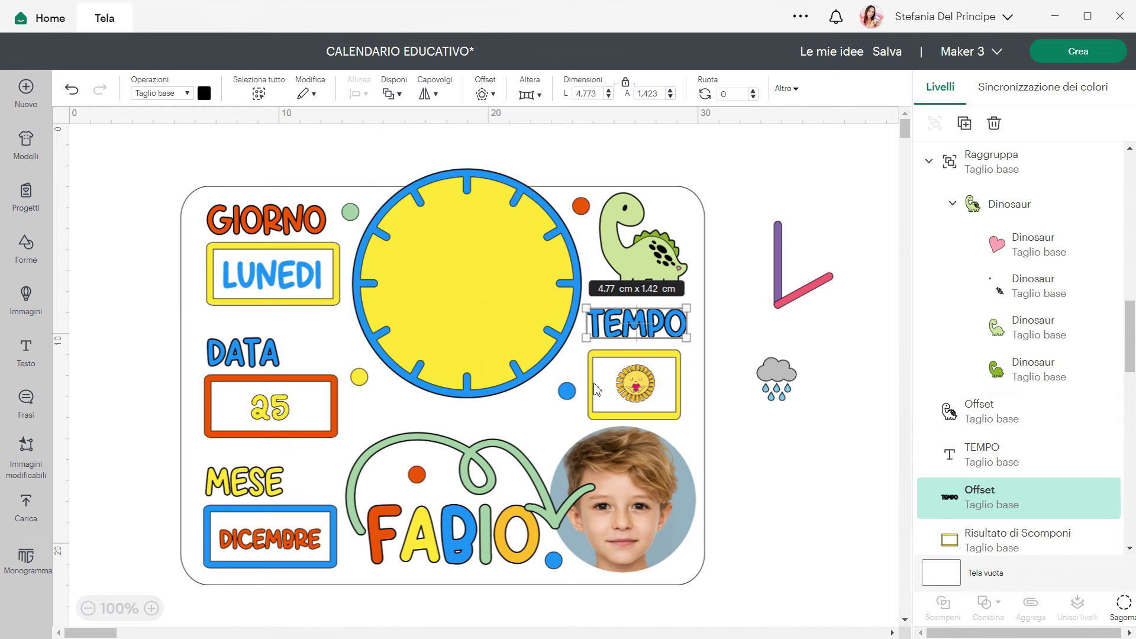
left_click(608, 471)
left_click(513, 95)
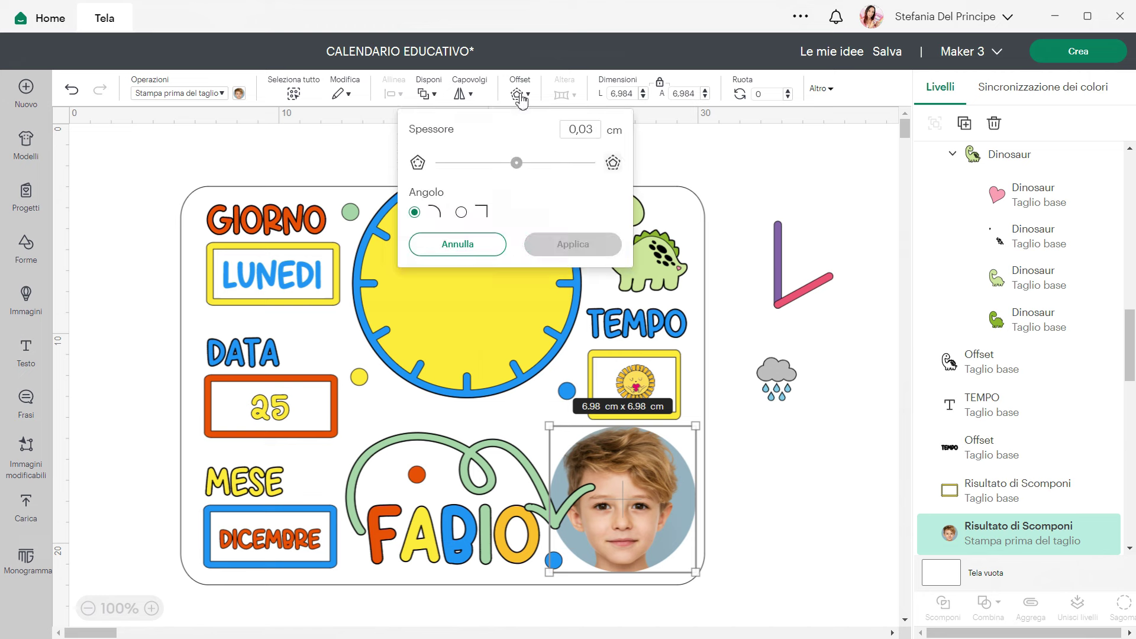
left_click(573, 244)
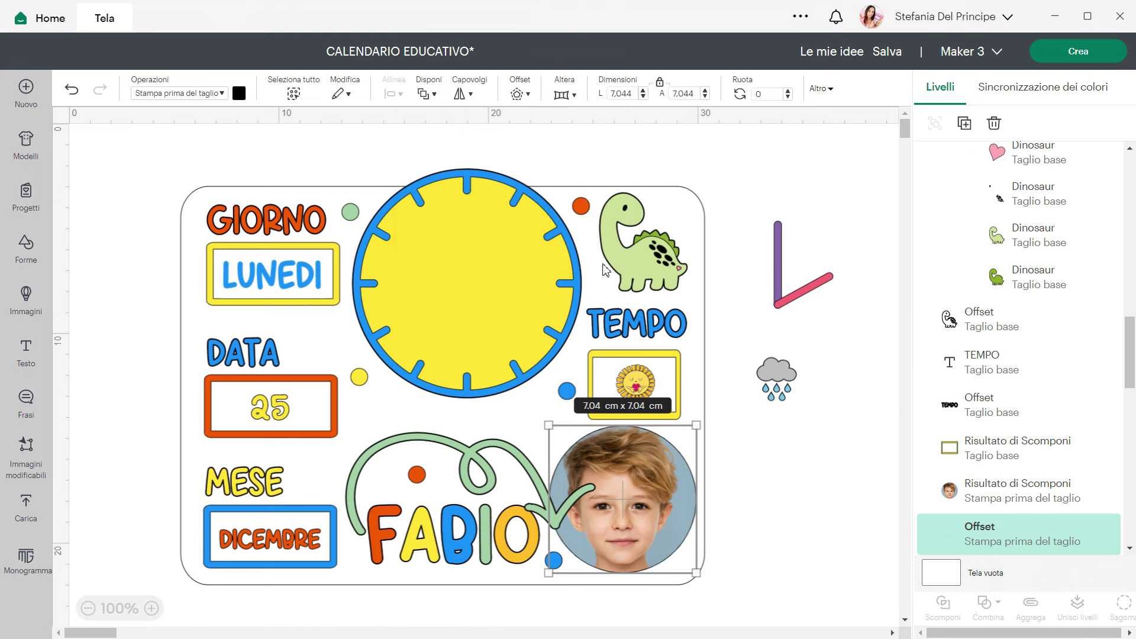
Step: Add 0,03 cm offsets around the yellow LUNEDI frame and the red frame holding the 25
left_click(335, 251)
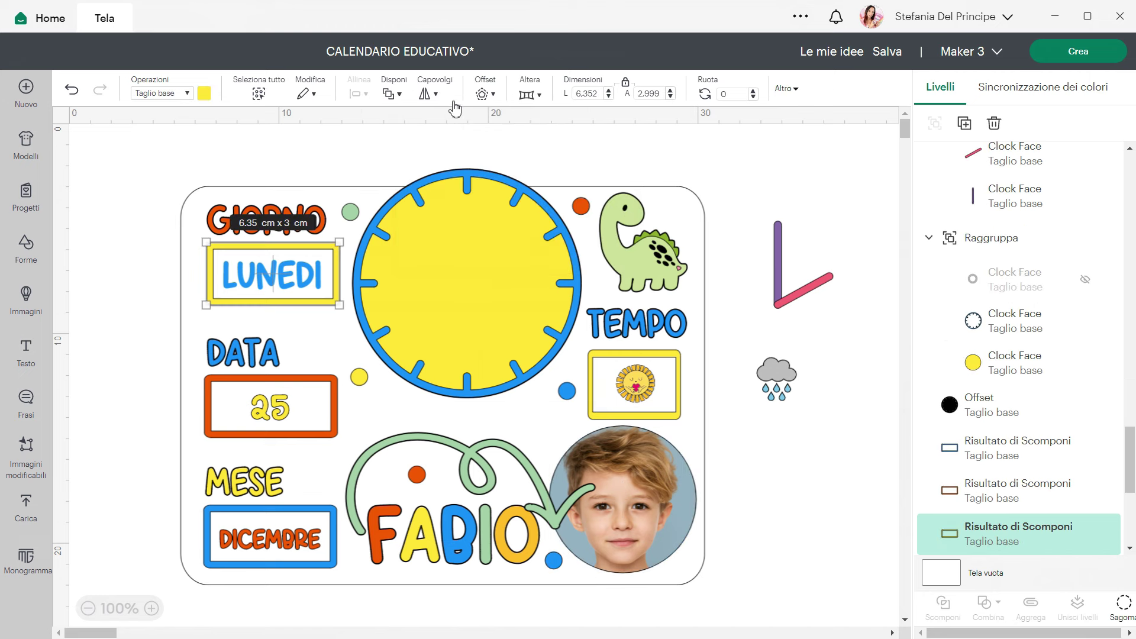
left_click(484, 93)
left_click(537, 250)
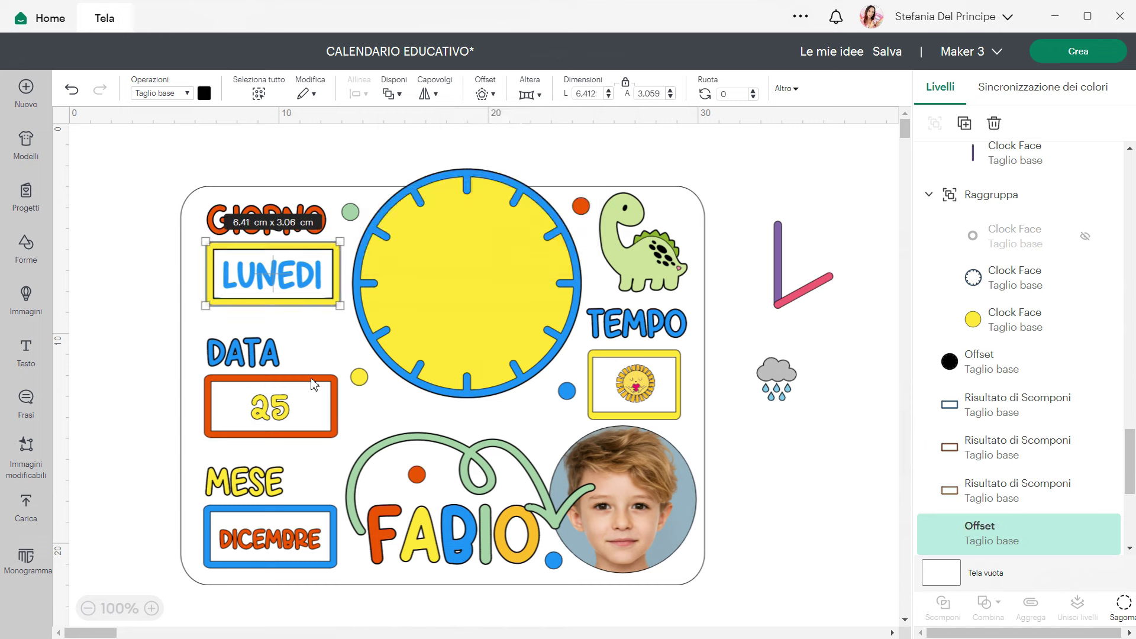
left_click(311, 377)
left_click(489, 95)
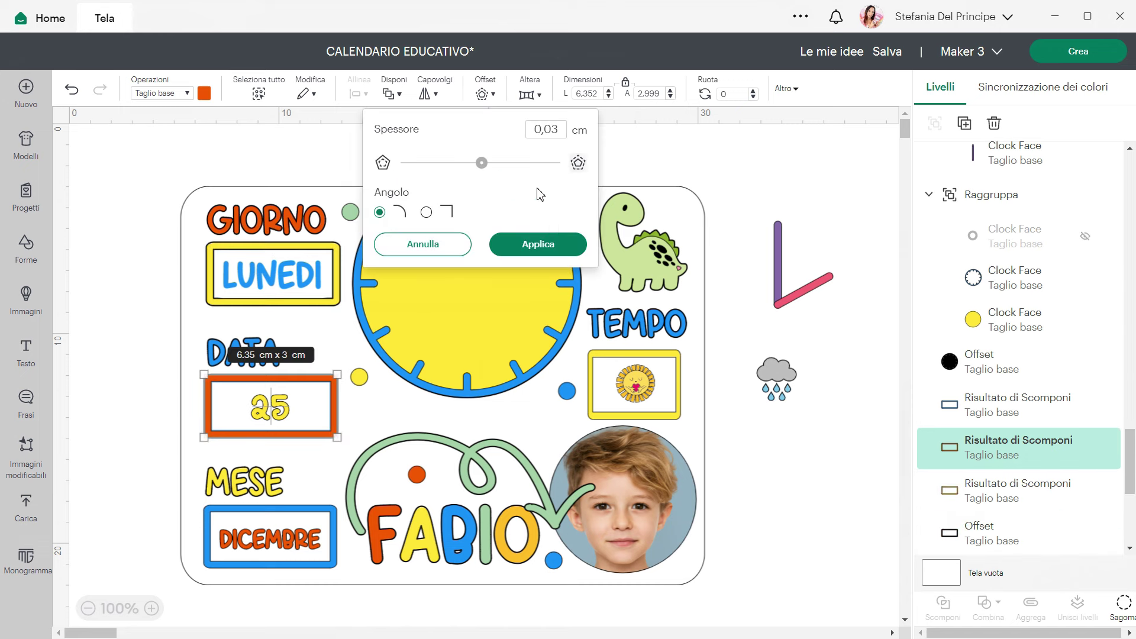
left_click(539, 248)
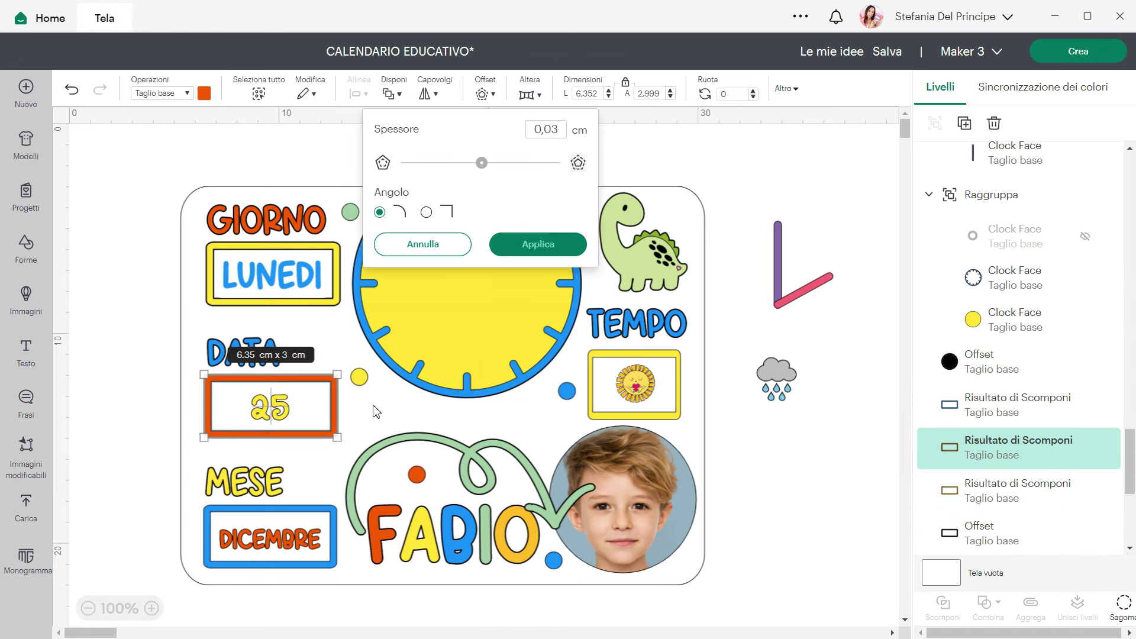
Step: Add 0,03 cm offsets around the blue DICEMBRE frame and the yellow frame of the sun, leaving nothing selected
left_click(303, 507)
left_click(487, 95)
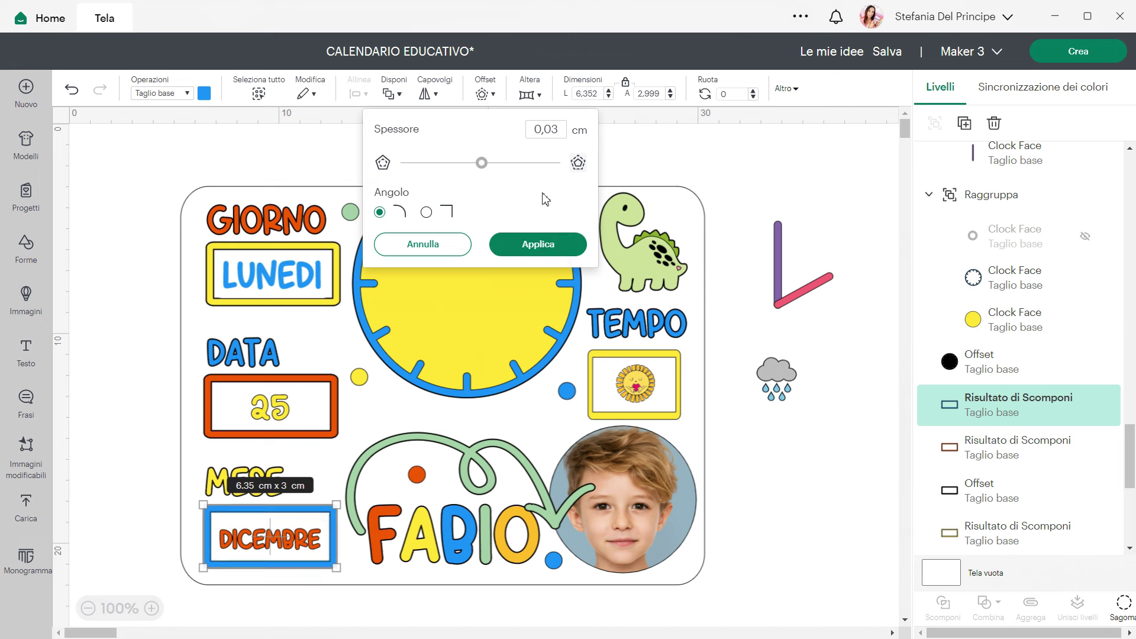
key("Return")
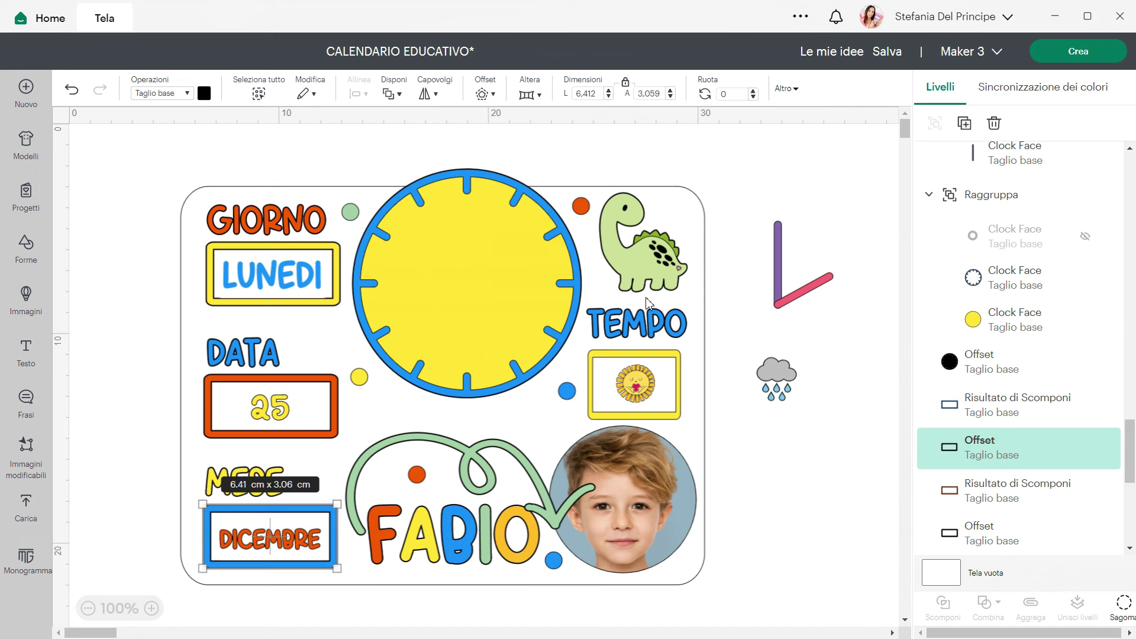
left_click(631, 357)
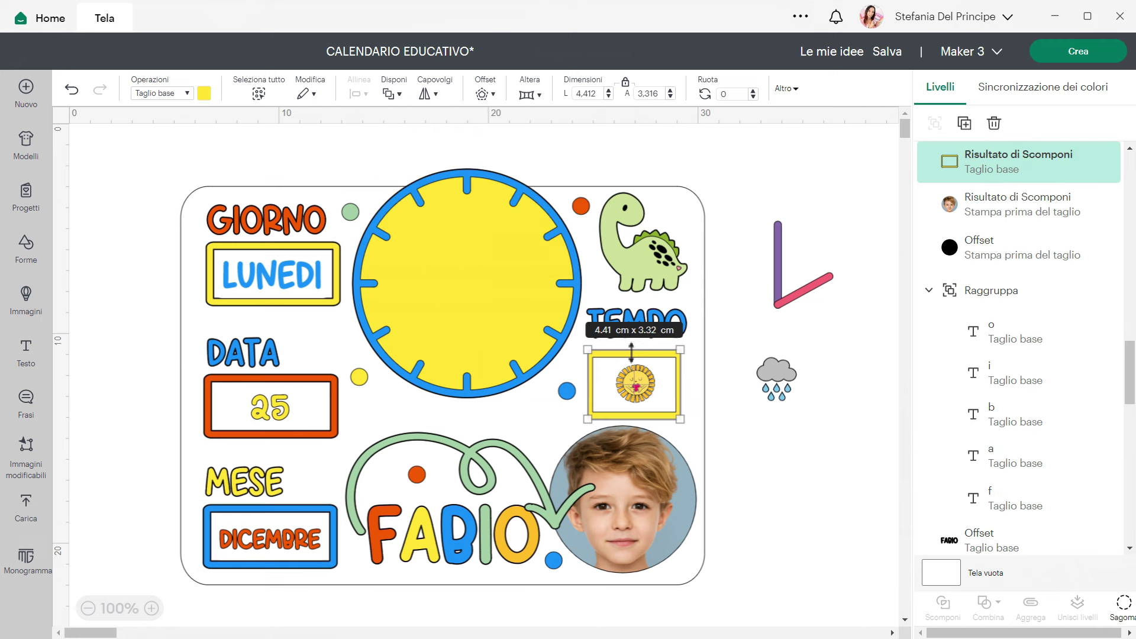
left_click(490, 93)
left_click(538, 245)
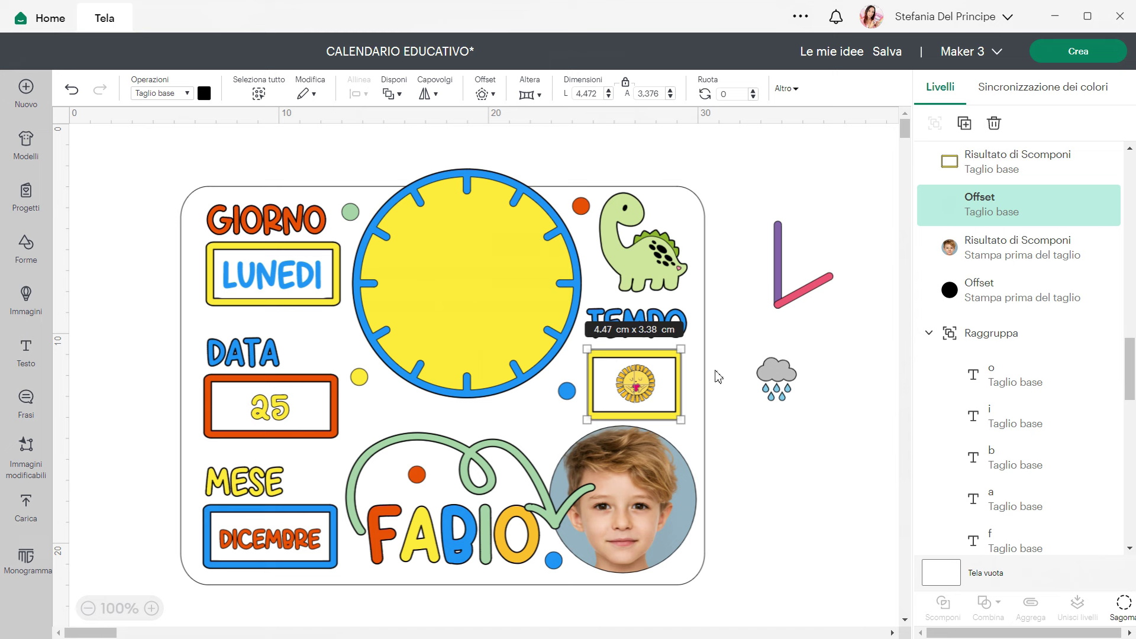
left_click(769, 451)
left_click_drag(225, 316, 103, 274)
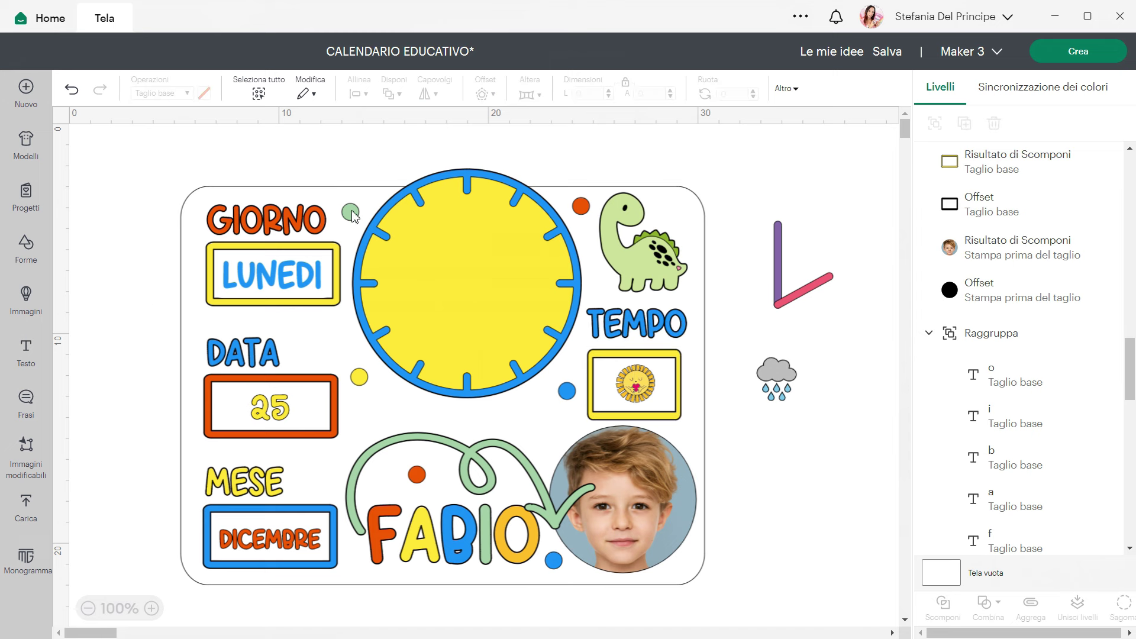
Step: Add 0,03 cm offsets around the green dot beside GIORNO and the yellow dot beside the 25 frame
left_click(350, 213)
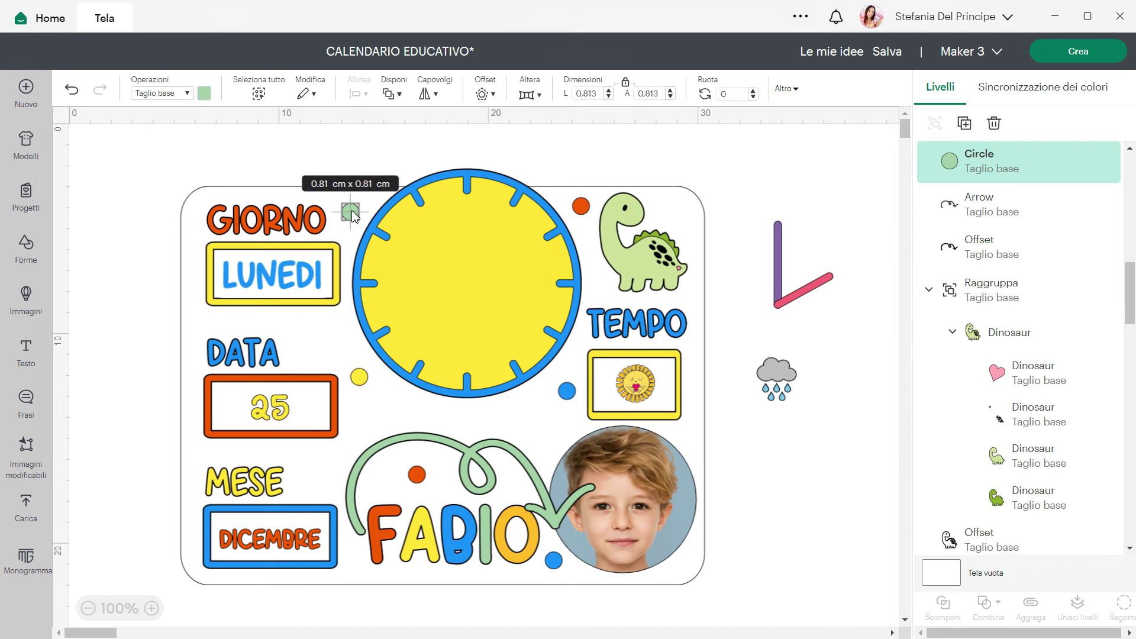
left_click(484, 94)
key("Return")
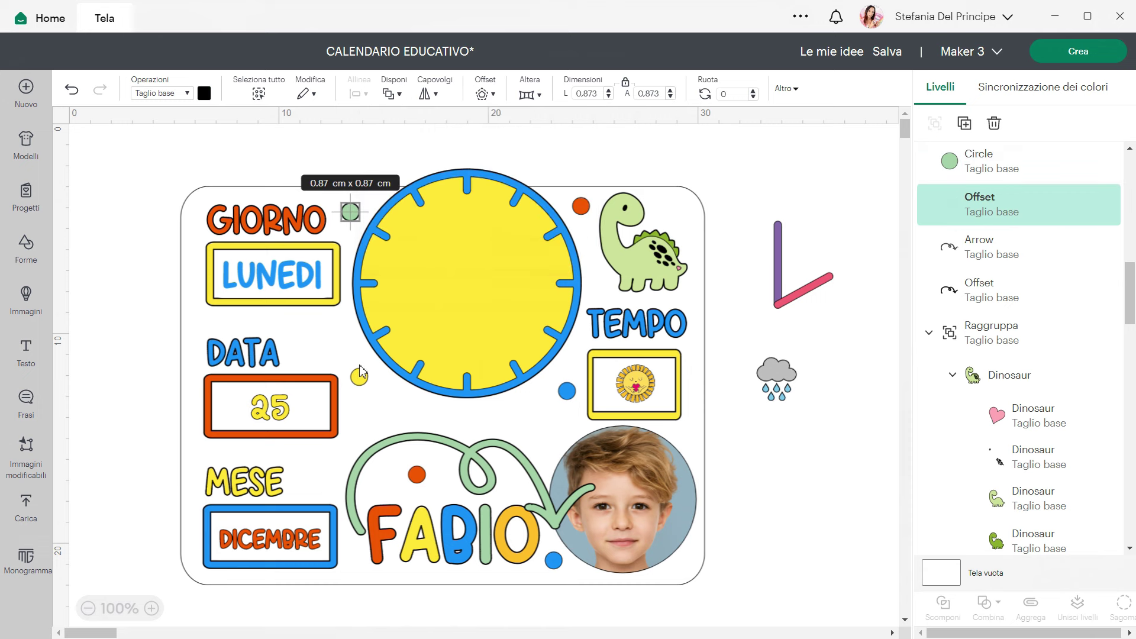
left_click(359, 377)
left_click(484, 94)
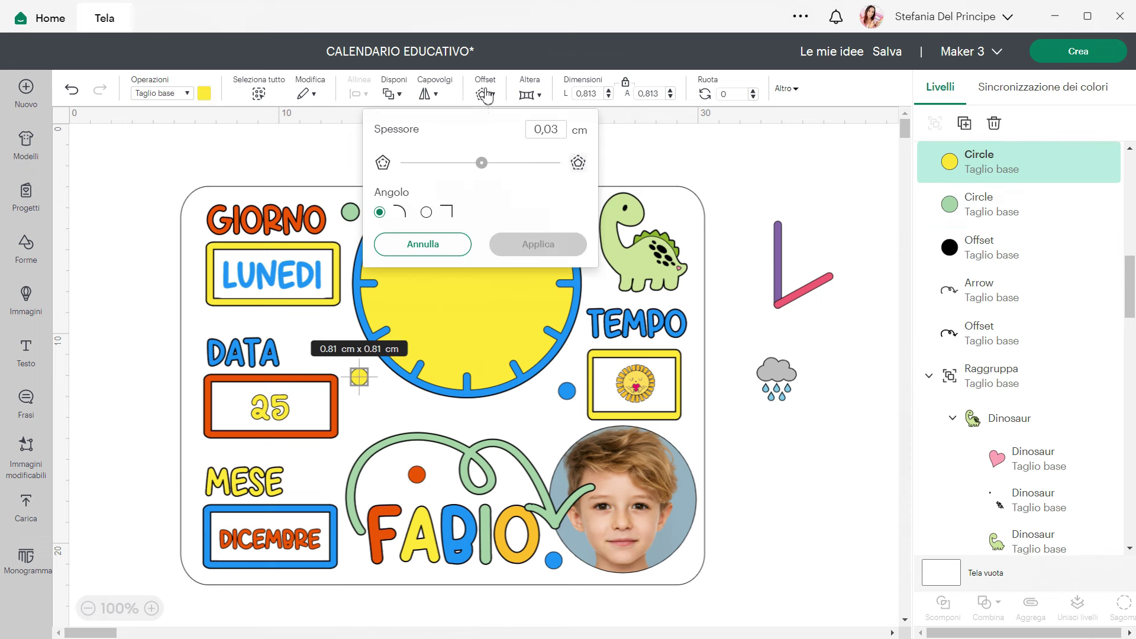
left_click(535, 252)
Step: Add 0,03 cm offsets around the blue dot beside the sun frame and the red dot near the dinosaur
left_click(567, 391)
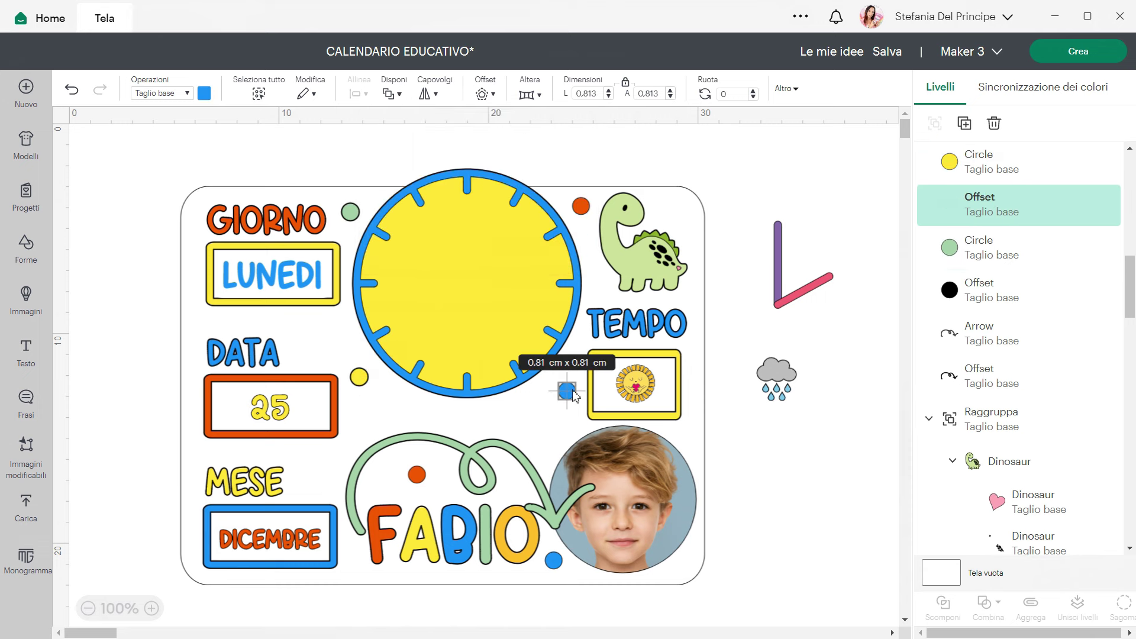
left_click(484, 93)
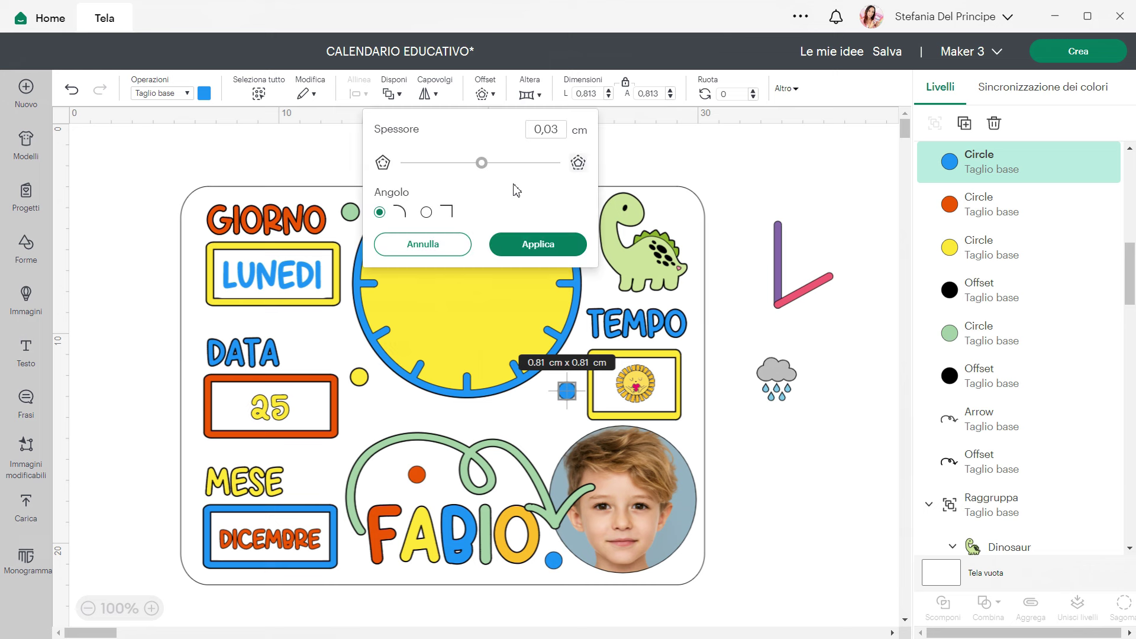
left_click(536, 250)
left_click(581, 207)
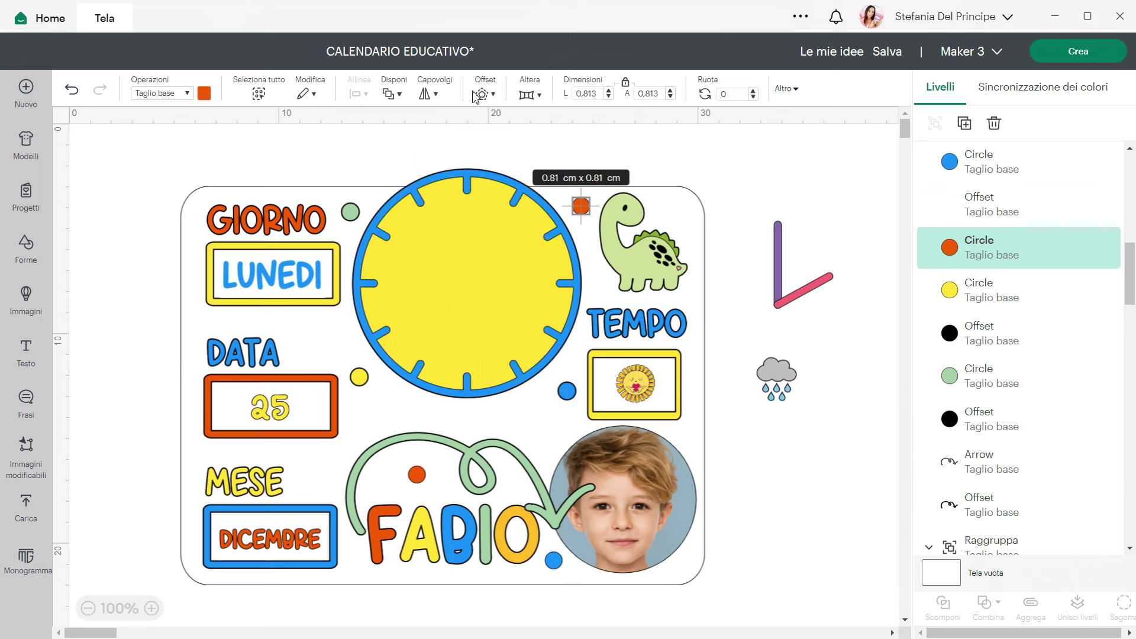